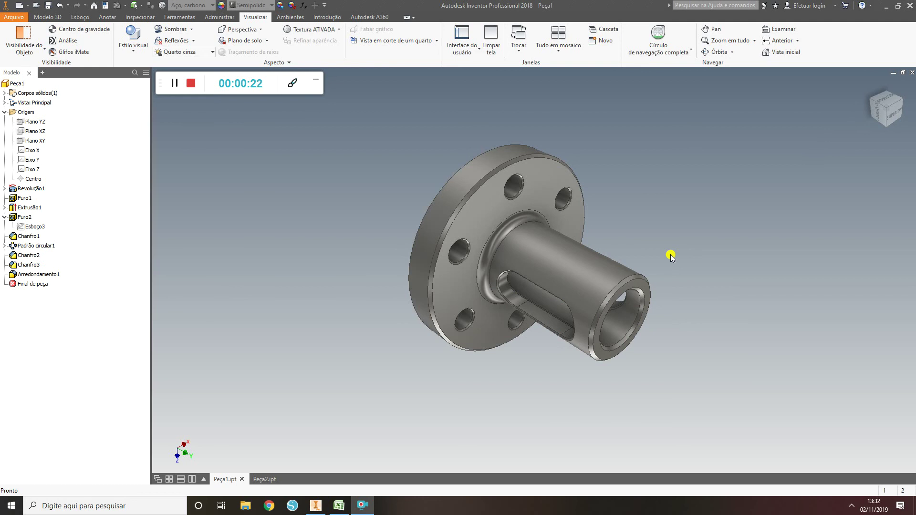
Examine the flanged part up close from opposite sides, including its bolt holes, slot and hollow shaft
key(F3)
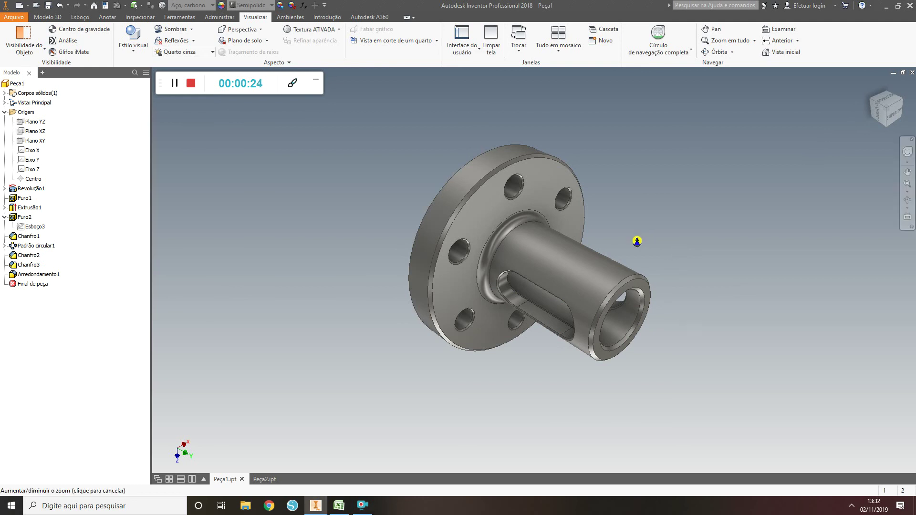
drag(636, 239, 644, 264)
key(F2)
key(Escape)
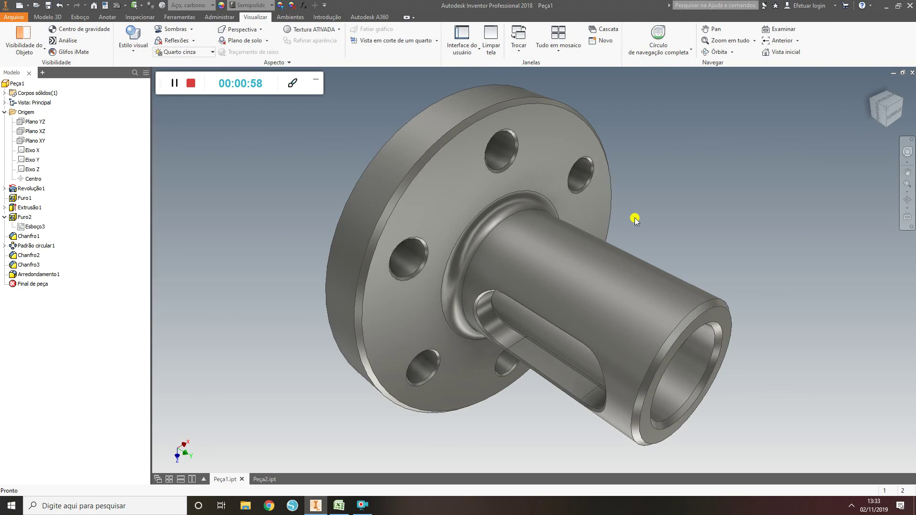
click(906, 199)
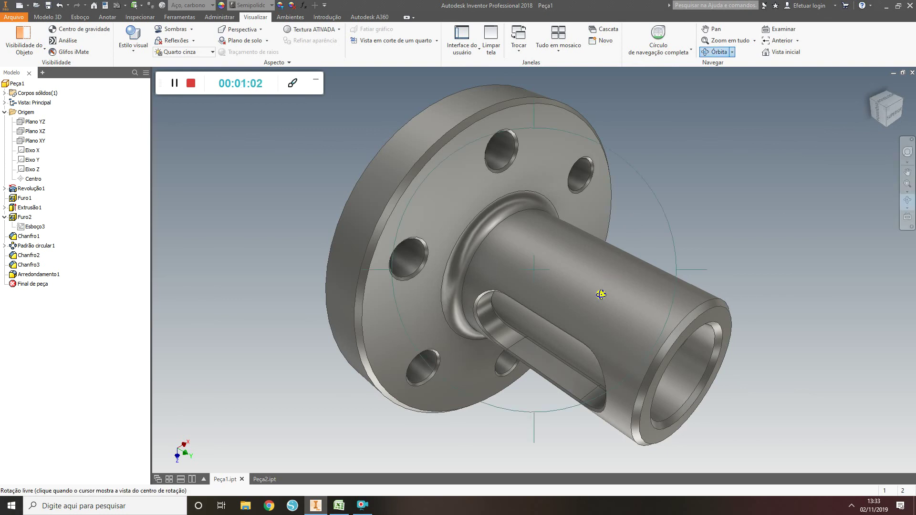
drag(601, 294, 343, 259)
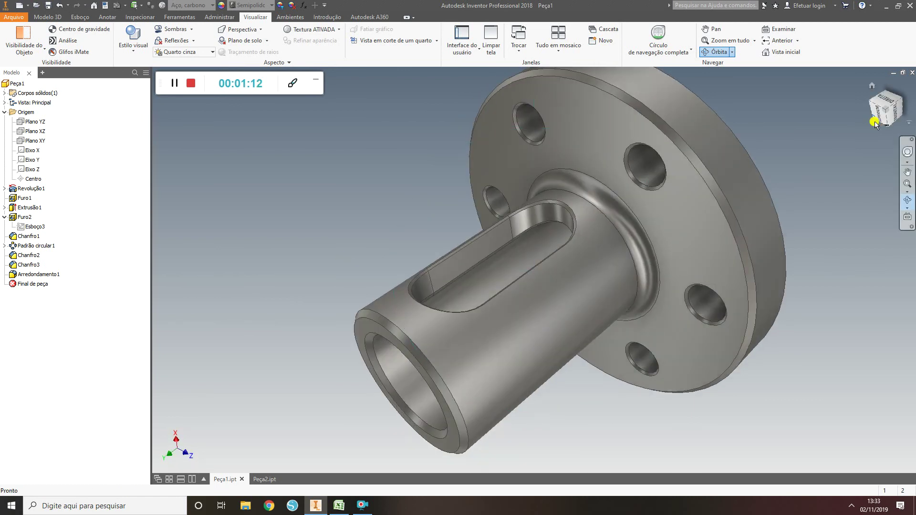
drag(886, 111, 883, 114)
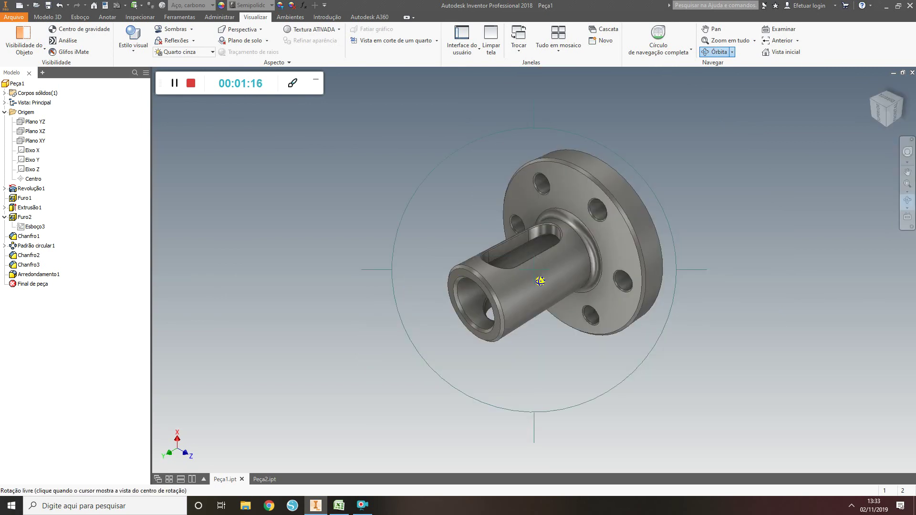
scroll(591, 274, down, 3)
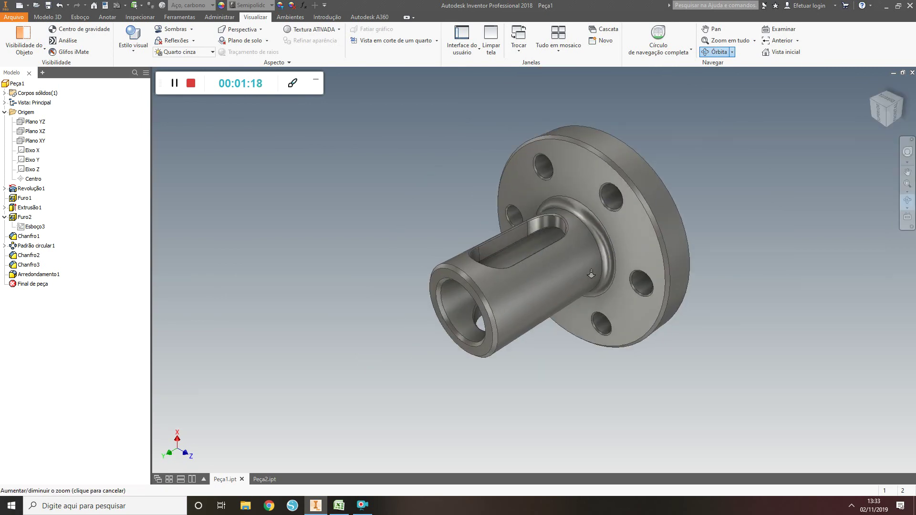
drag(591, 275, 591, 280)
scroll(591, 279, down, 1)
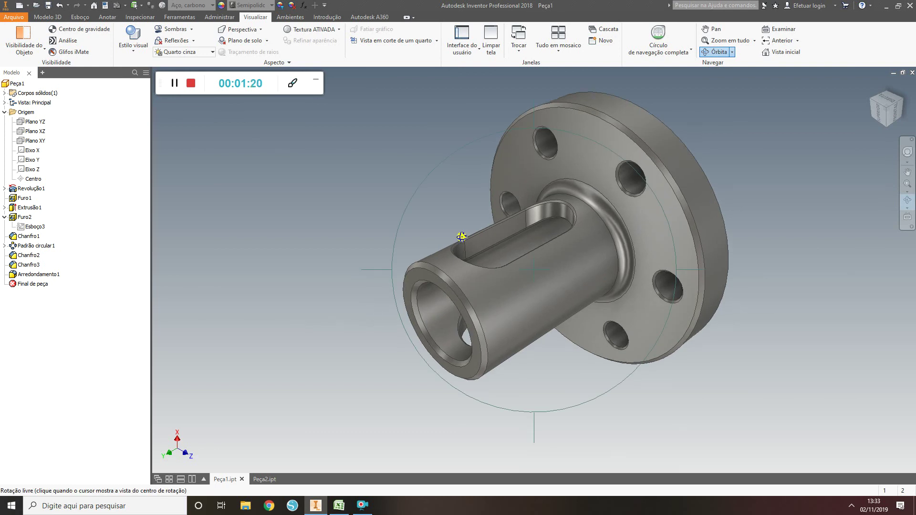
key(Escape)
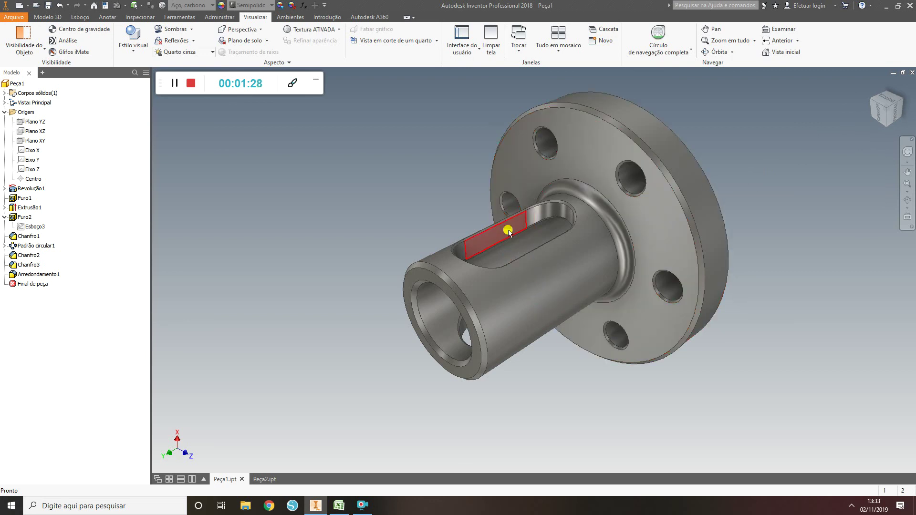
Inspect the flanged part with its shaft upright and return to an isometric view of the whole part
click(908, 172)
drag(660, 226, 649, 241)
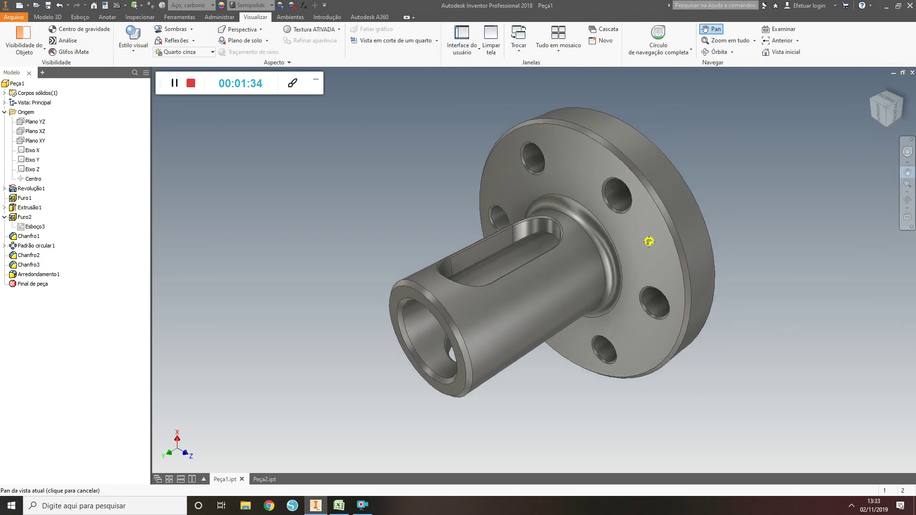
key(Escape)
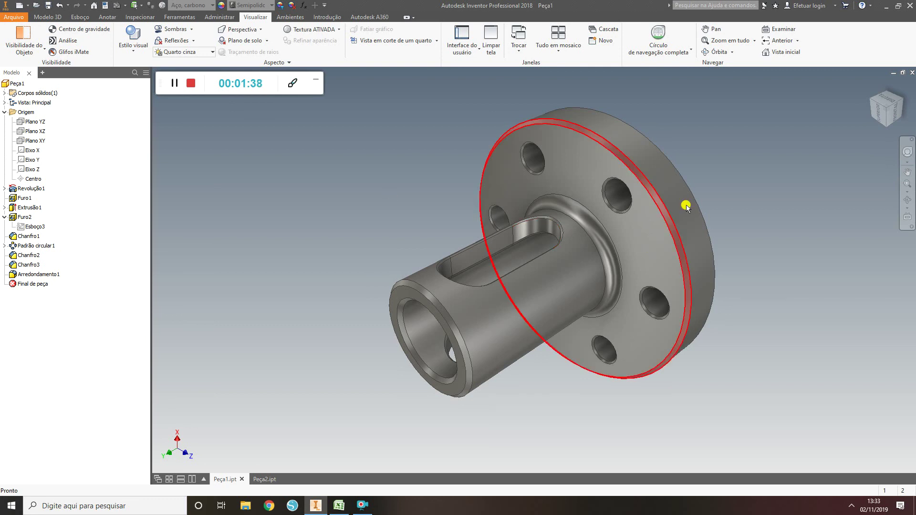
key(F4)
drag(548, 231, 333, 247)
key(Escape)
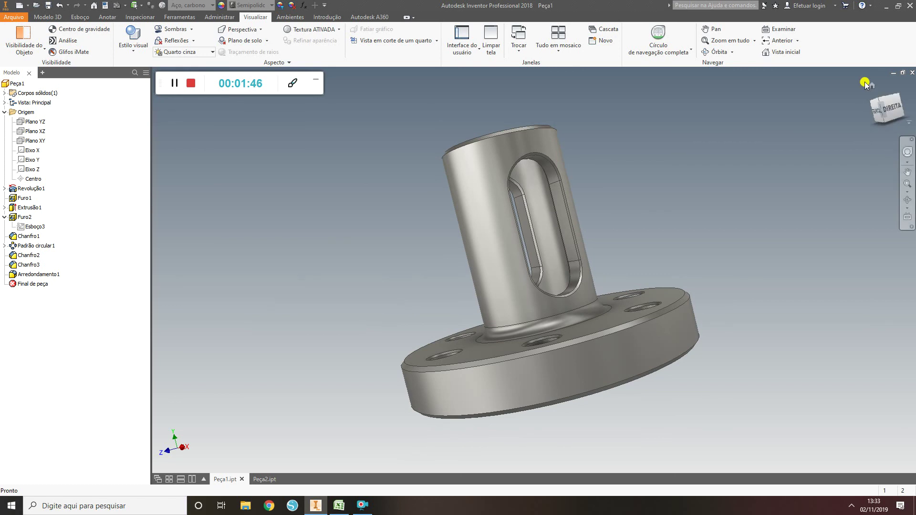
click(877, 101)
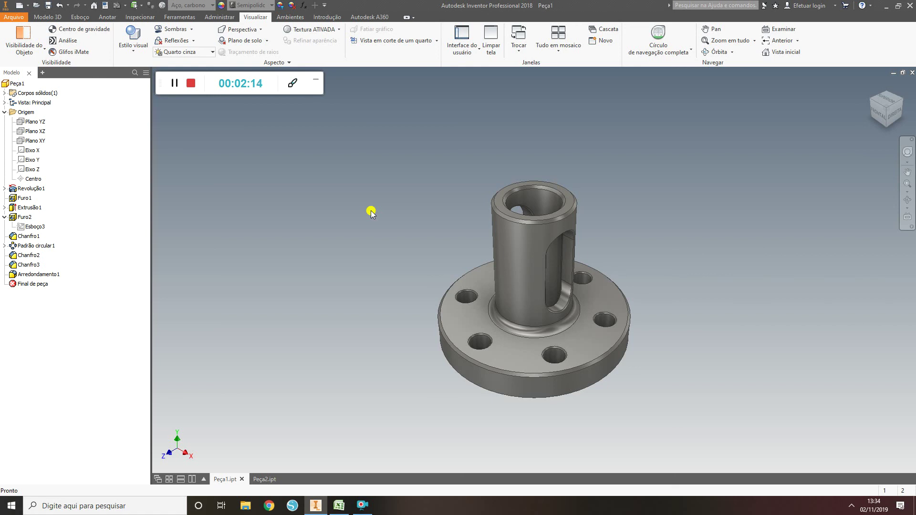
Open the physical iProperties of Peça1 and choose Aço, carbono as its material
click(23, 16)
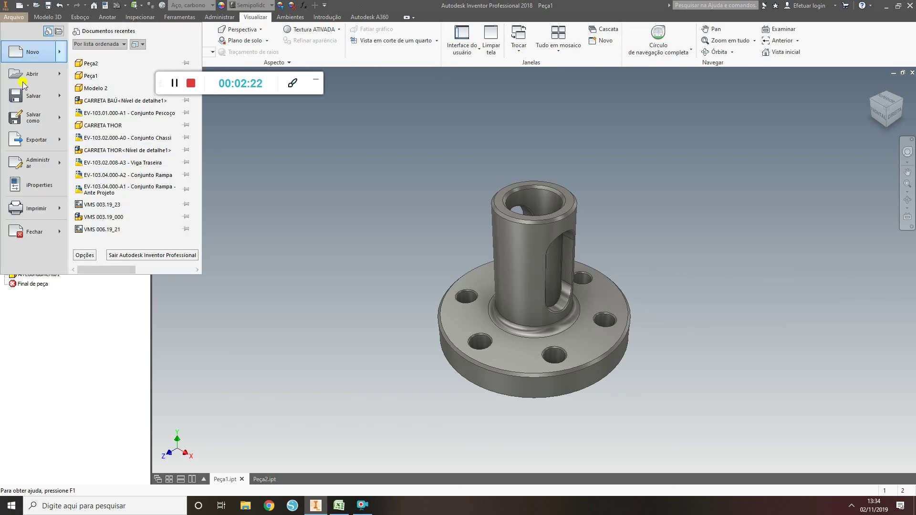
click(47, 188)
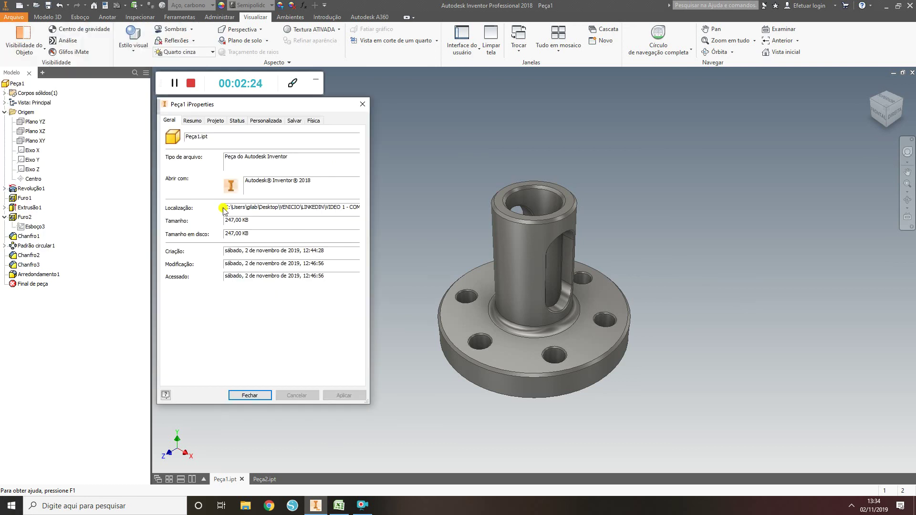
click(317, 121)
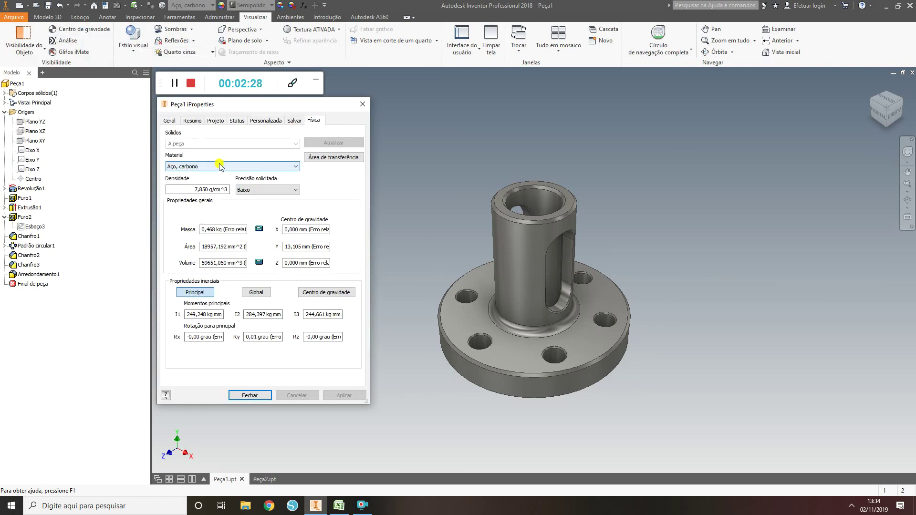
click(200, 167)
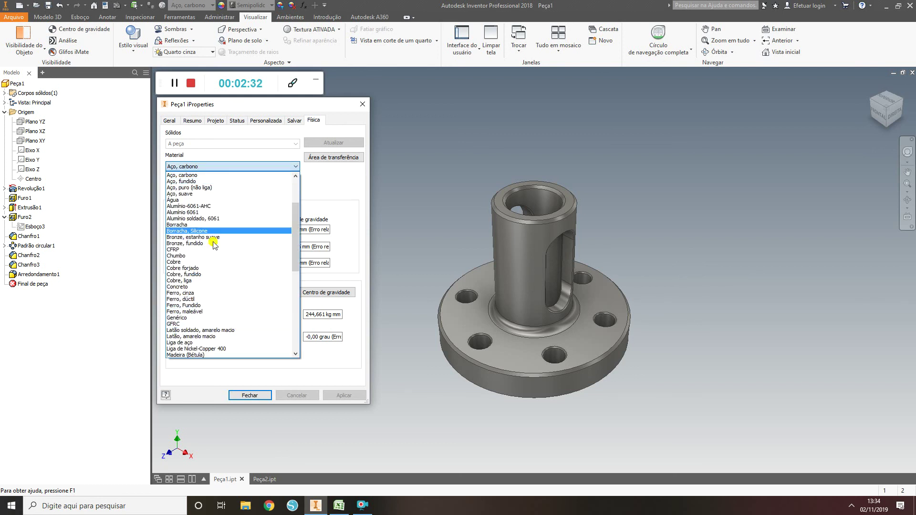
click(193, 175)
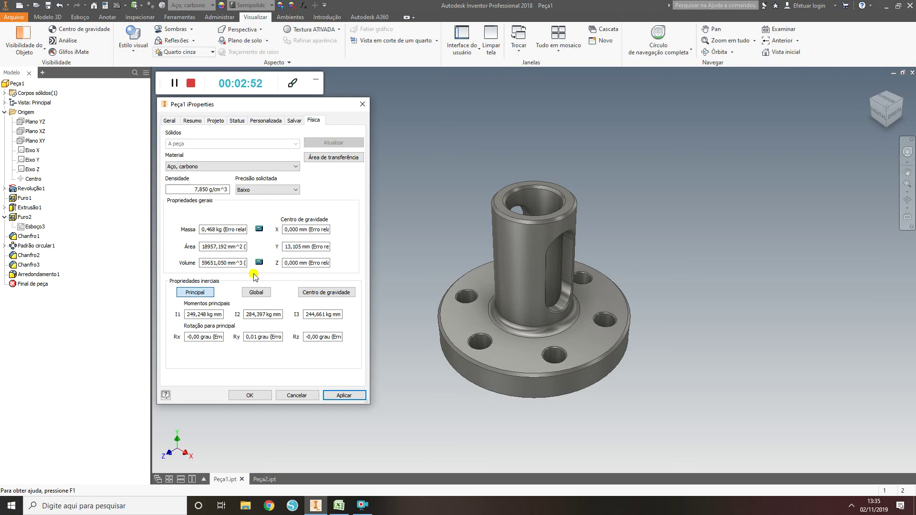
Check the mass of Peça1, apply the material setting and close the iProperties
double_click(216, 229)
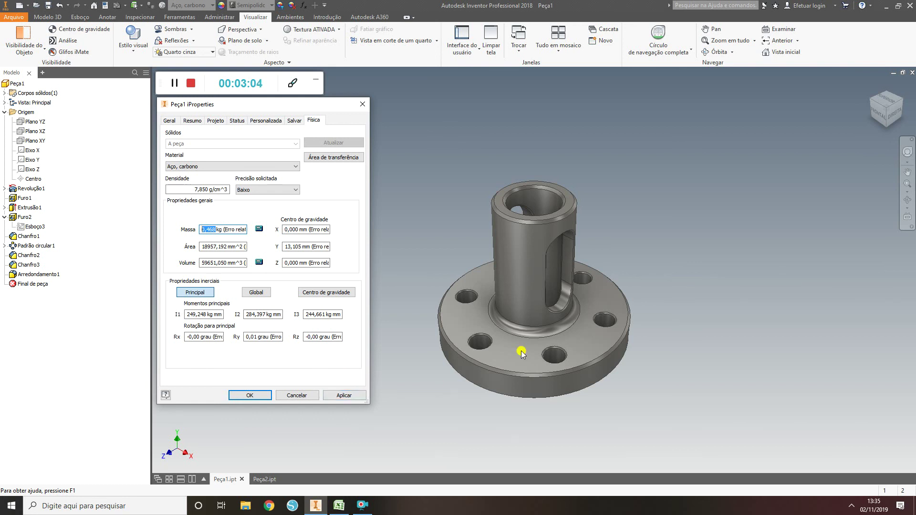
click(346, 395)
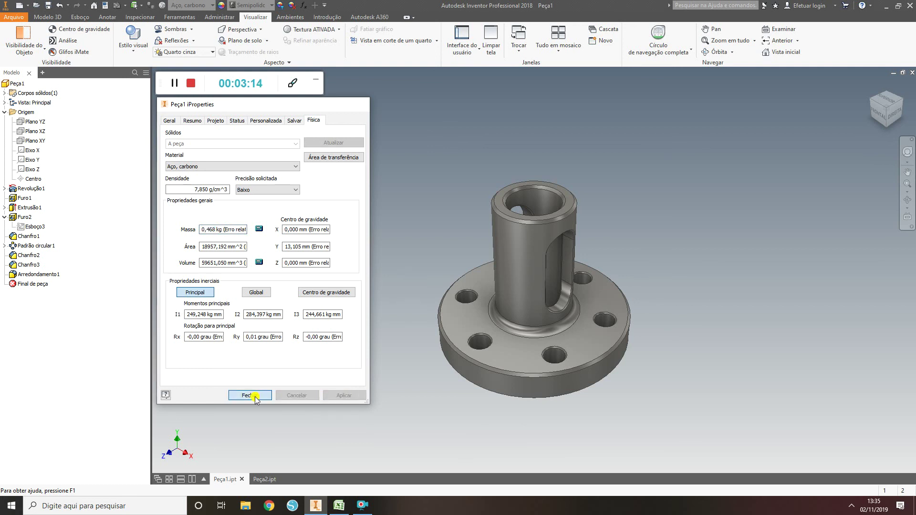
click(254, 396)
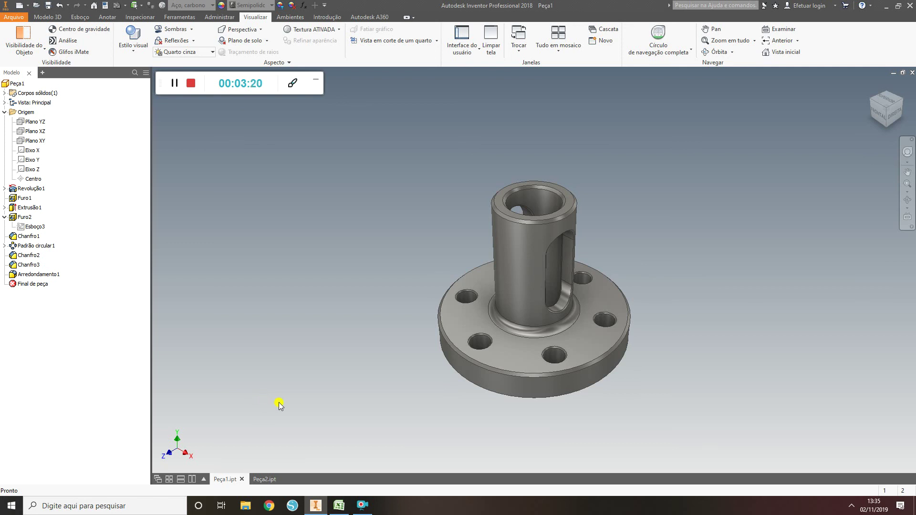
Measure the diameter of the flange's outer edge on Peça1
key(m)
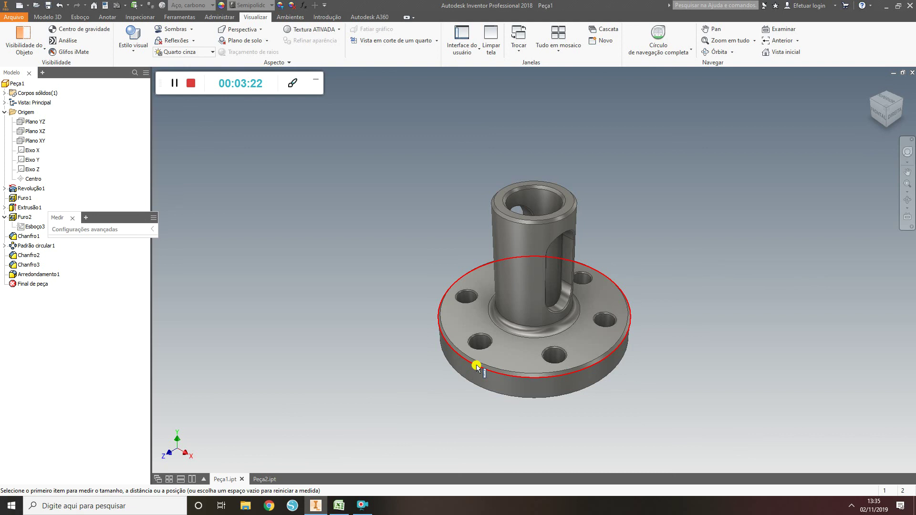
click(477, 367)
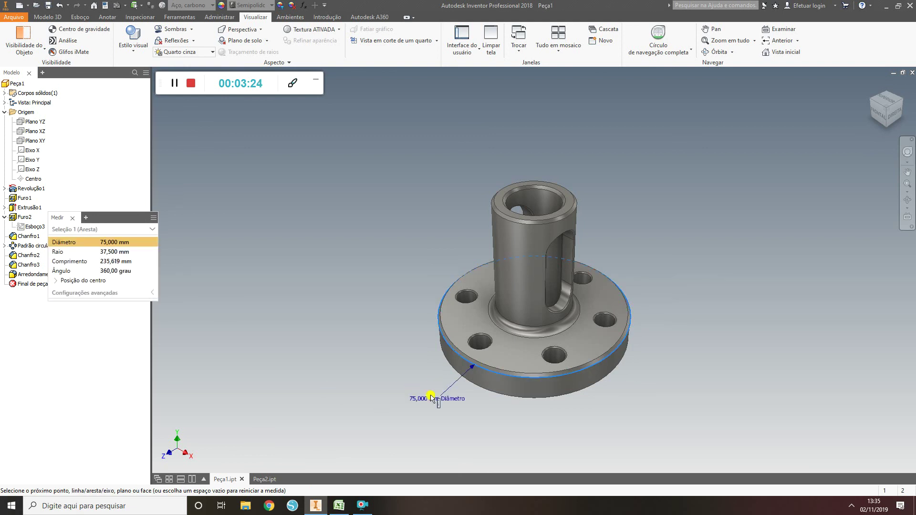
click(411, 360)
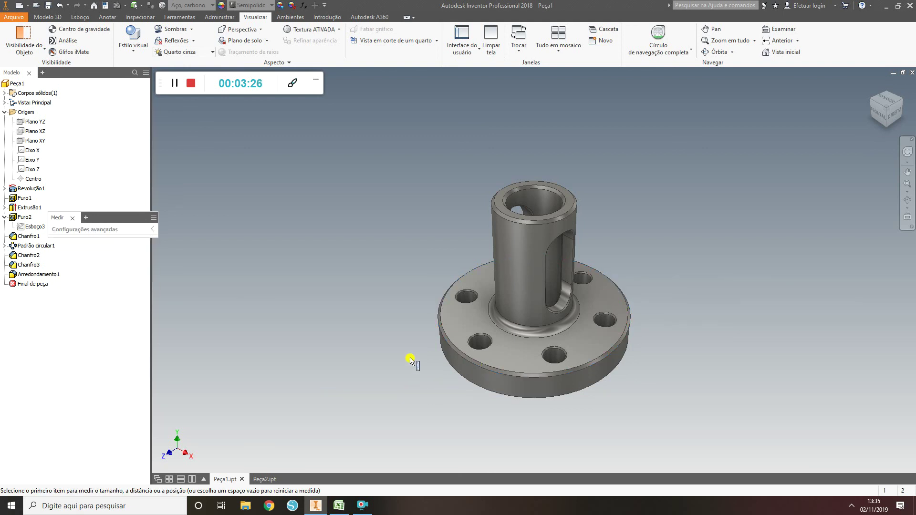
Switch to Peça2 and measure the diameter of the round bar's end edge
mouse_move(264, 480)
click(264, 479)
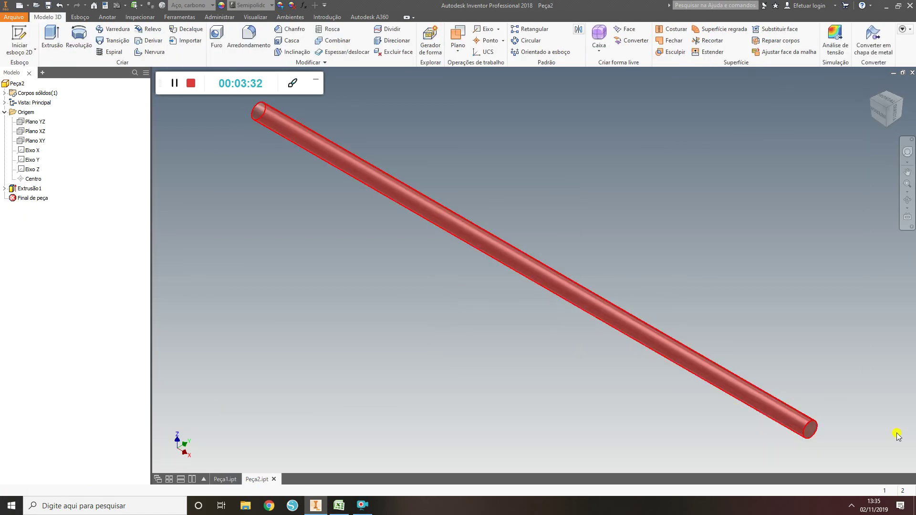
click(813, 427)
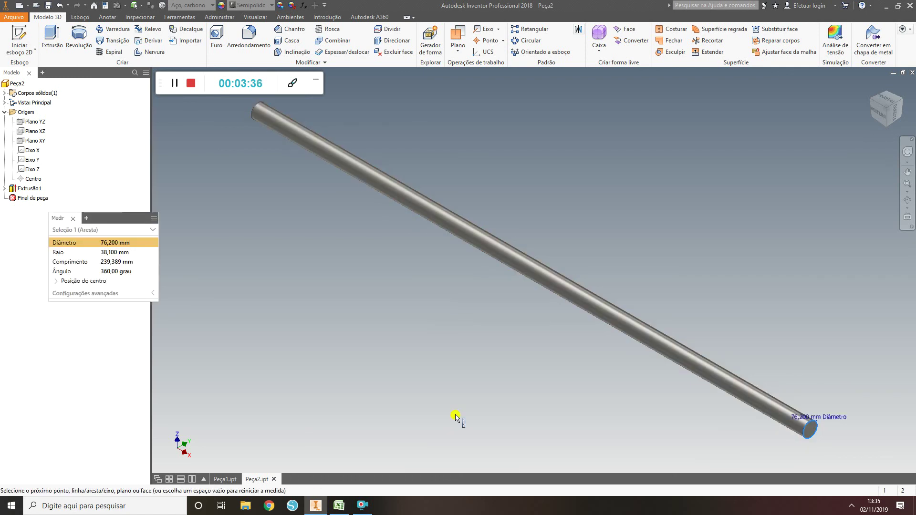
click(328, 383)
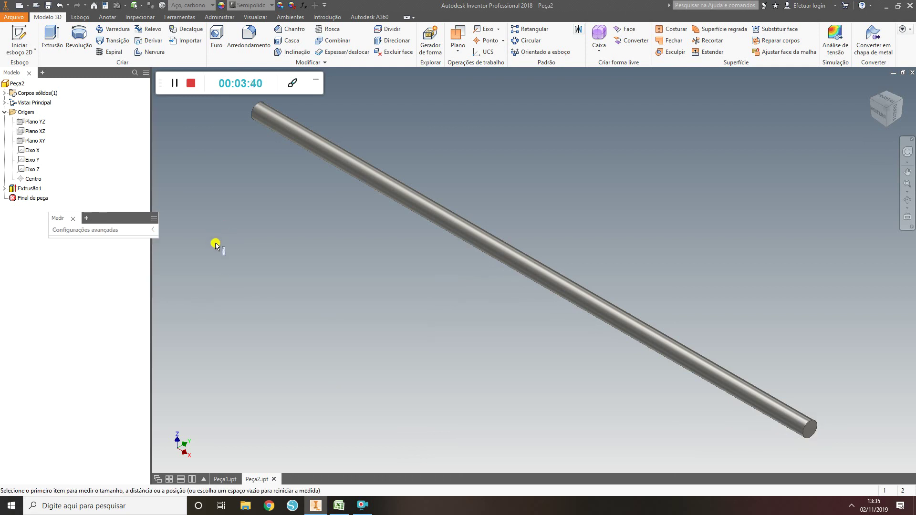
Measure the round bar's length between its two circular end edges and close the measurement
click(817, 425)
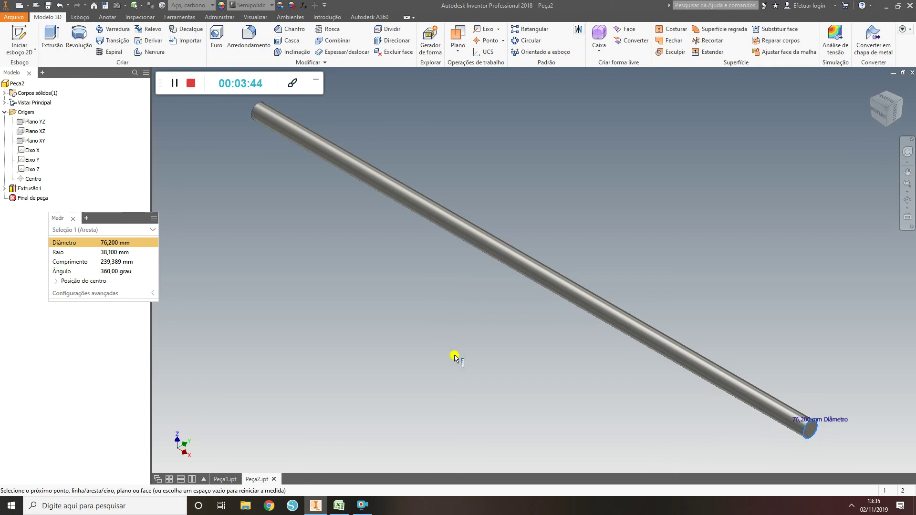
click(253, 114)
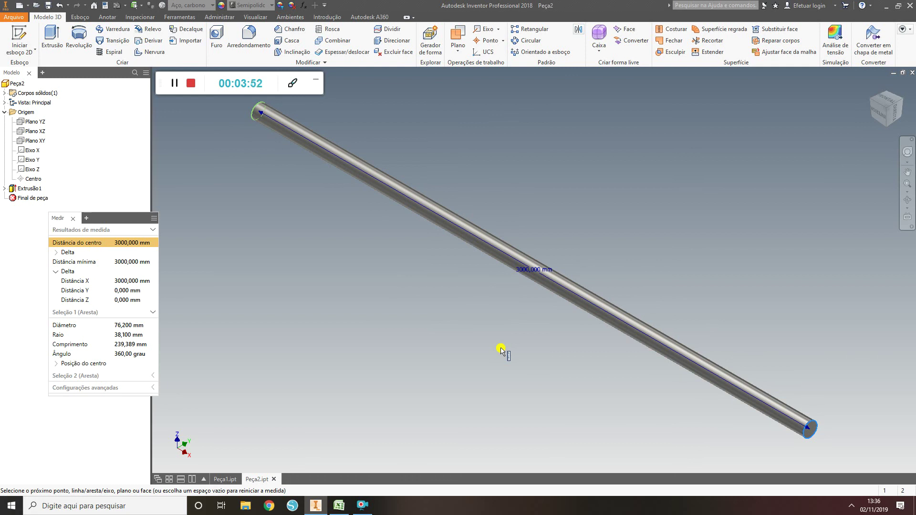
click(77, 219)
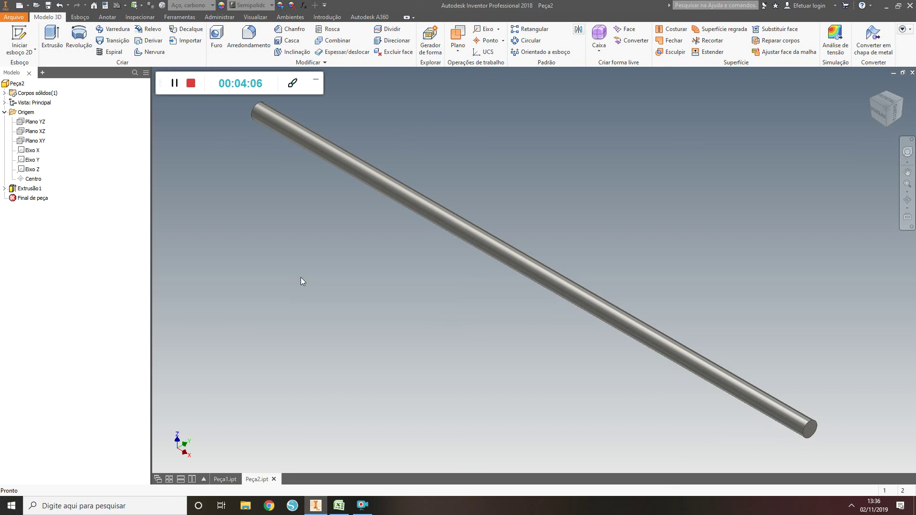
Check the mass of the round bar in the physical iProperties of Peça2 and close them
click(12, 17)
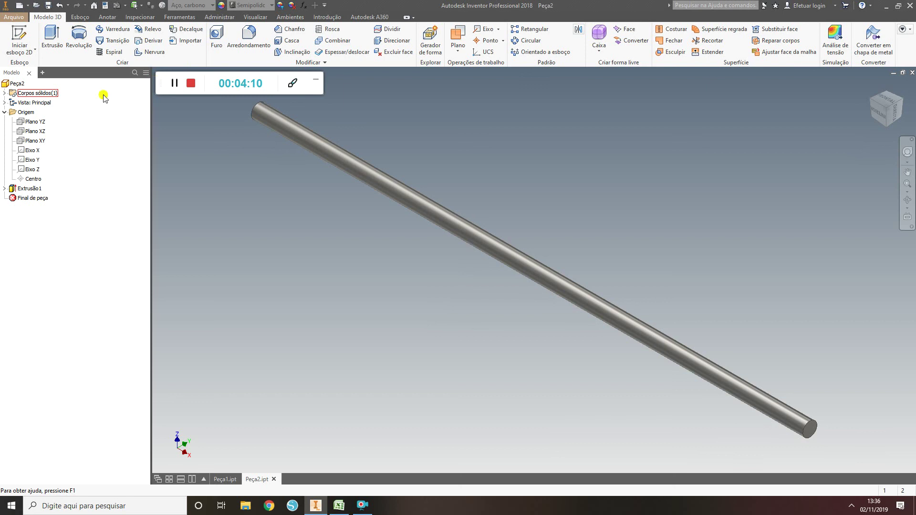
click(50, 186)
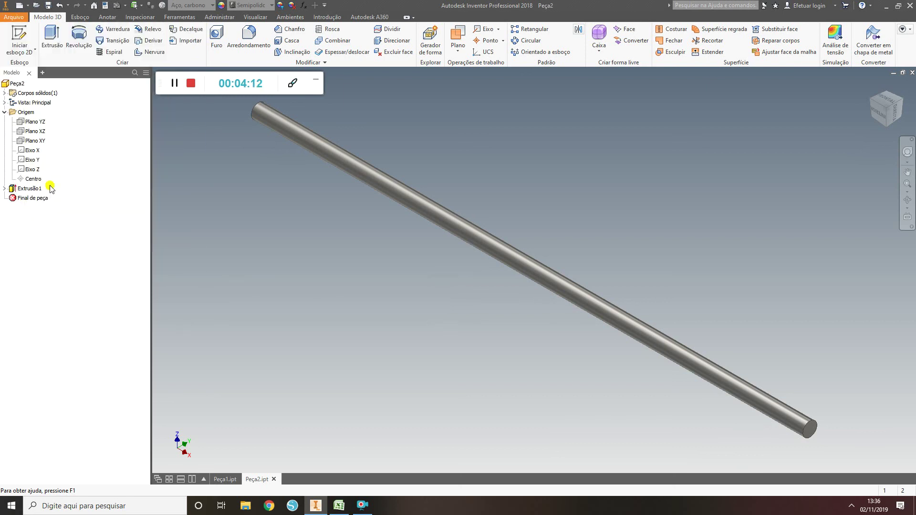
click(313, 120)
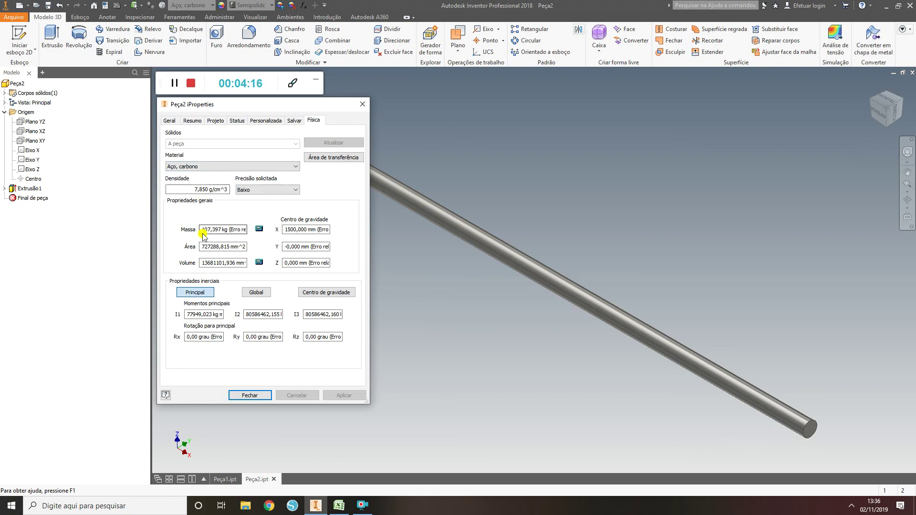
double_click(222, 229)
click(250, 394)
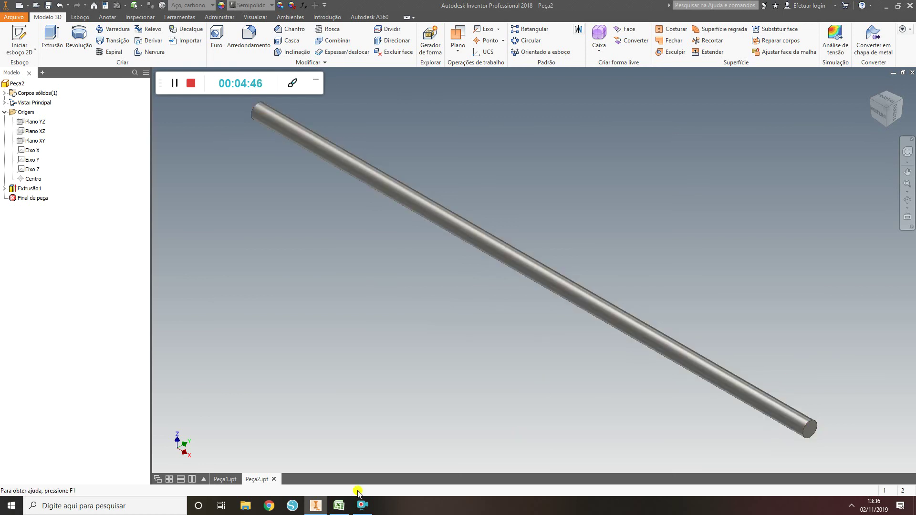
Switch to the Excel workbook Planilha vídeo 1 and inspect the weight formula in cell B4
click(341, 507)
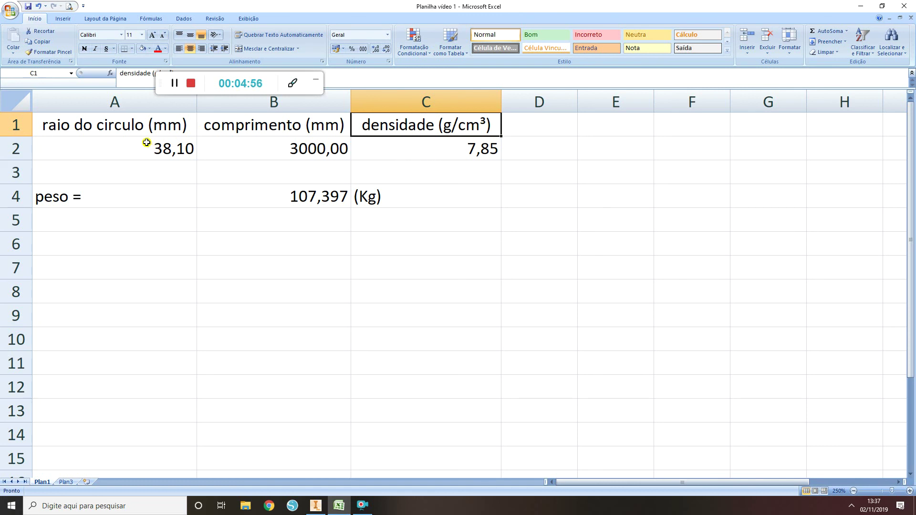
click(278, 199)
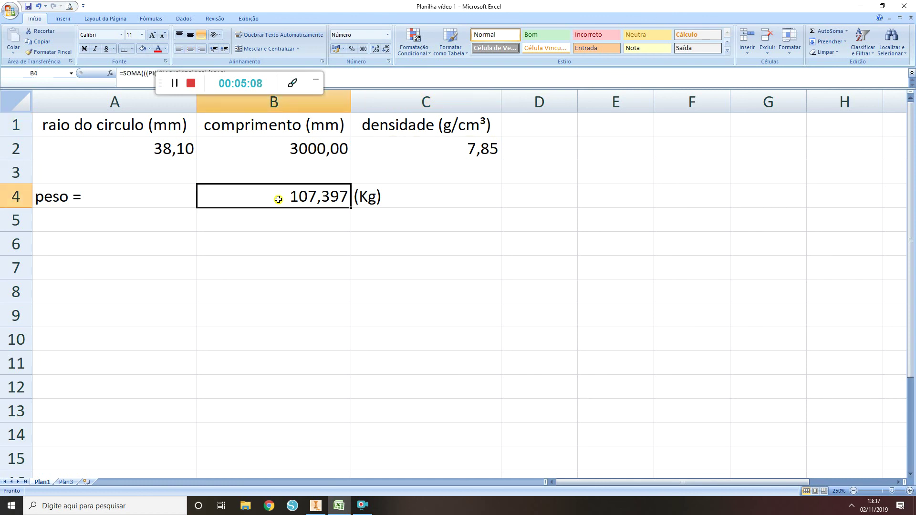
Check the circle radius, length and density inputs in cells A2, B2 and C2 of the weight calculation
click(142, 144)
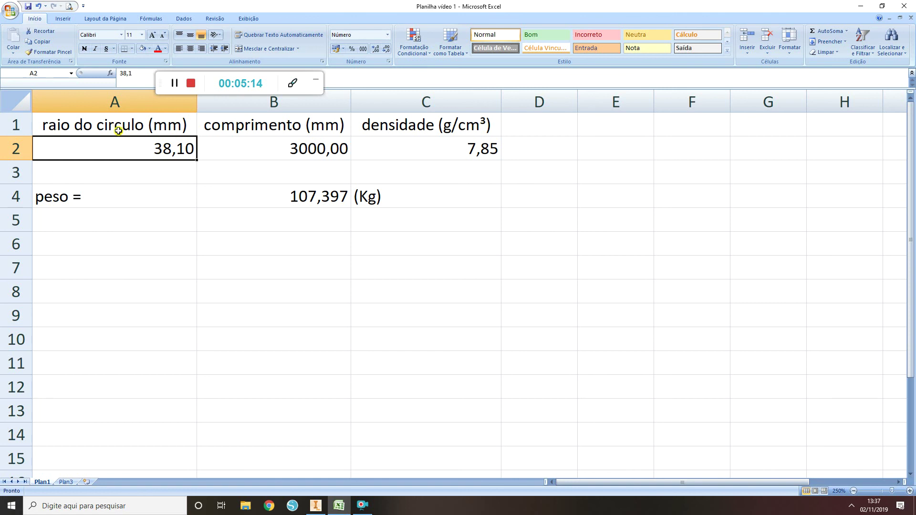
click(268, 150)
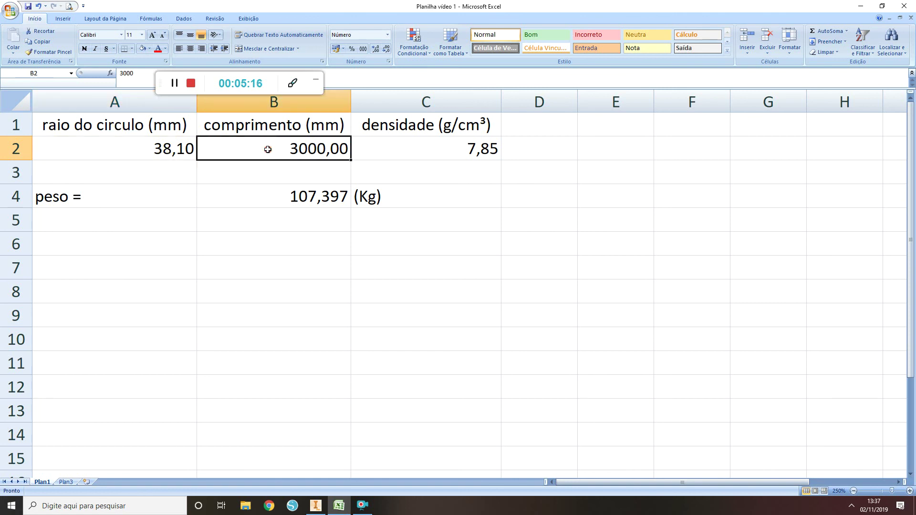
click(461, 145)
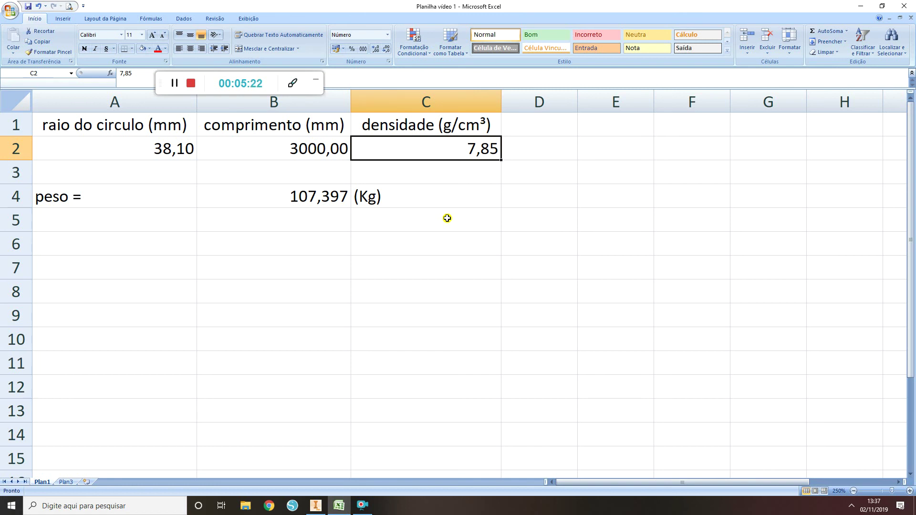
Examine the full weight formula in cell B4 and the cells it references, leaving it unedited
click(307, 200)
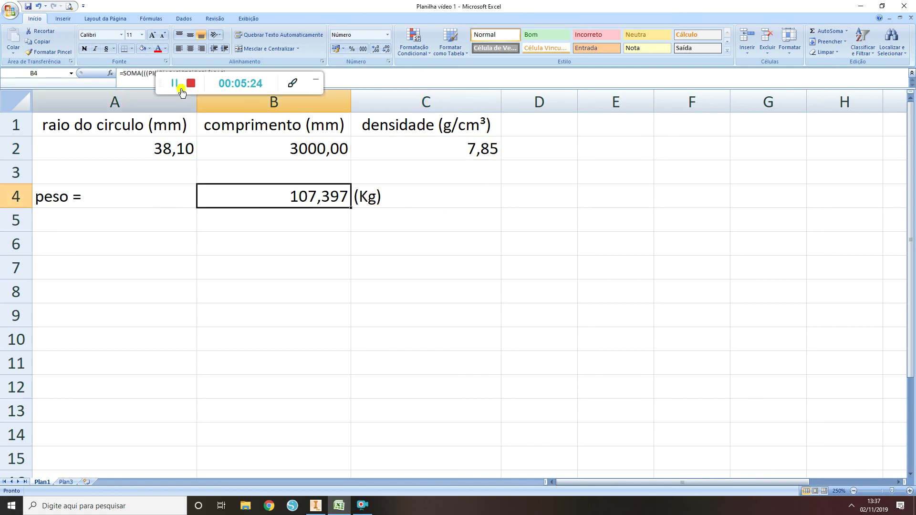
drag(165, 80, 47, 238)
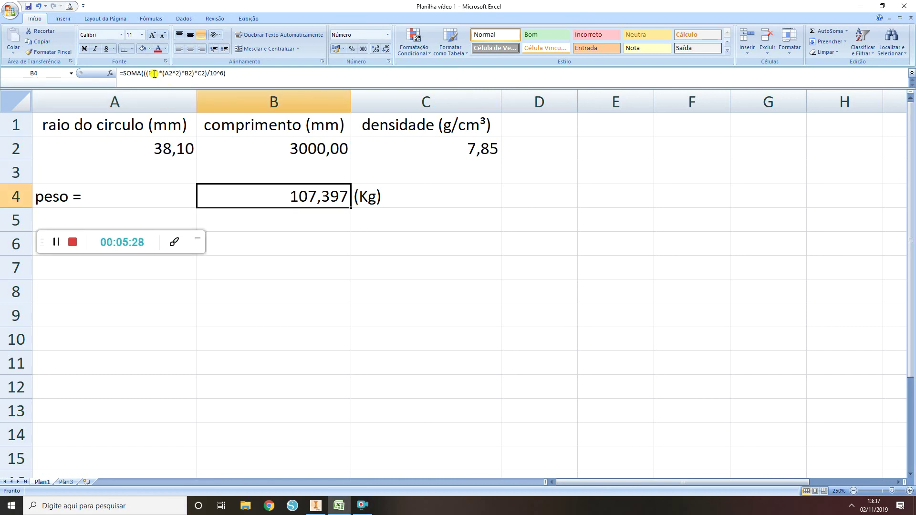
click(190, 74)
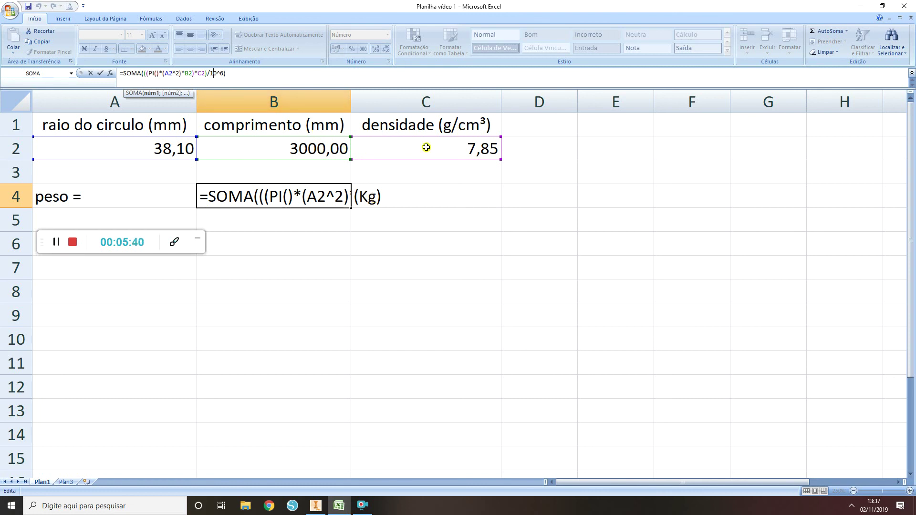
click(412, 292)
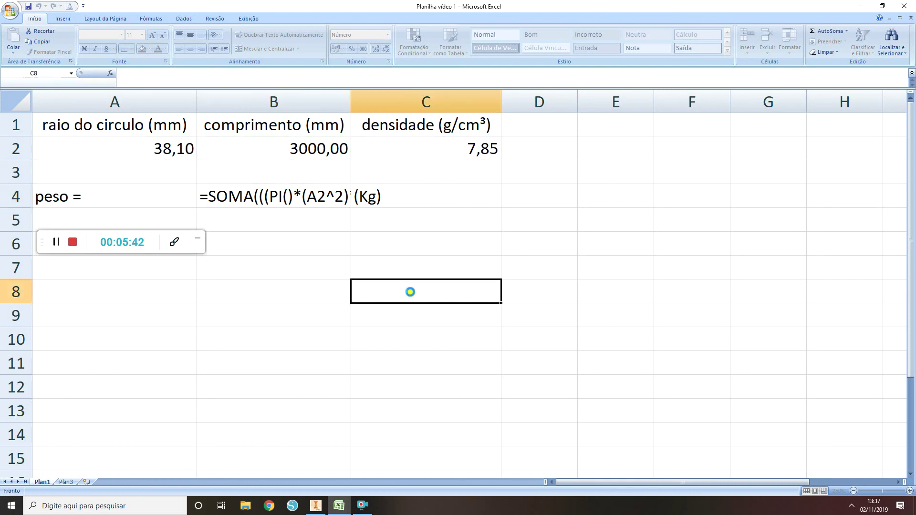
click(322, 199)
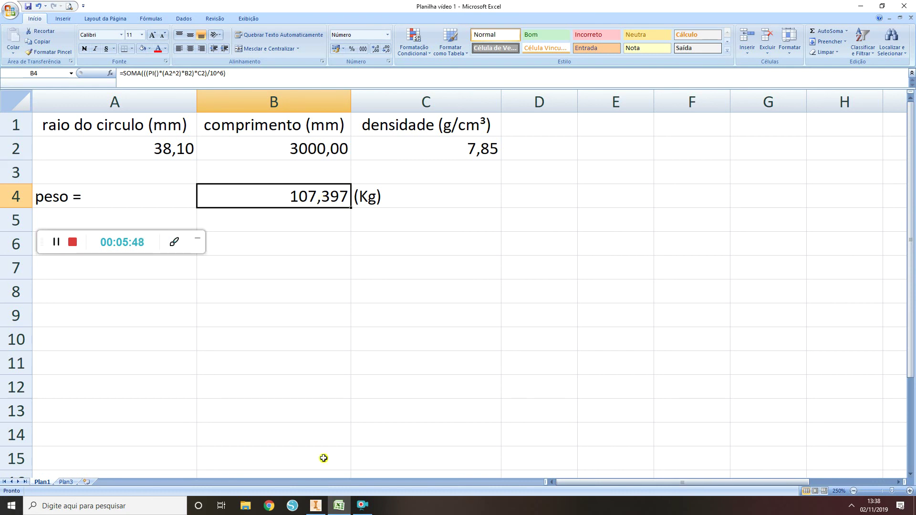
Switch to Inventor, check the bar's mass in the physical iProperties of Peça2, and return to the Excel workbook to compare it
click(315, 505)
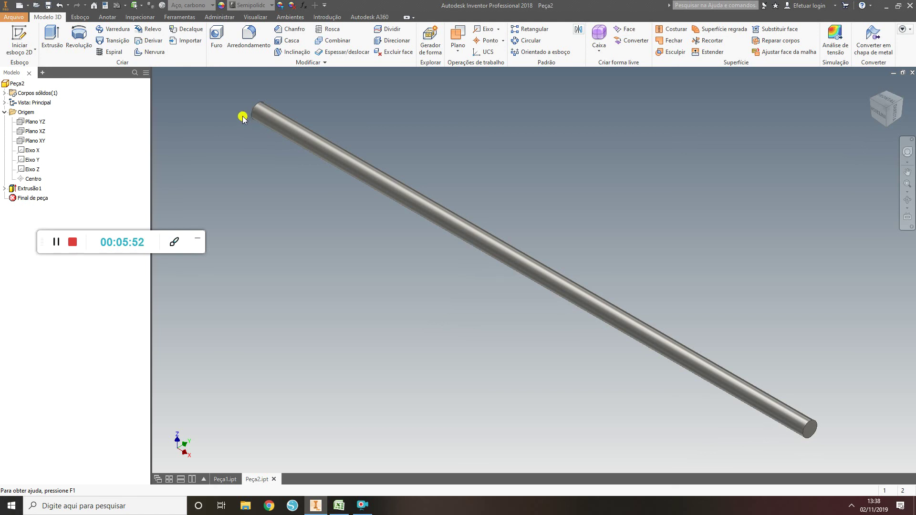
key(alt+f)
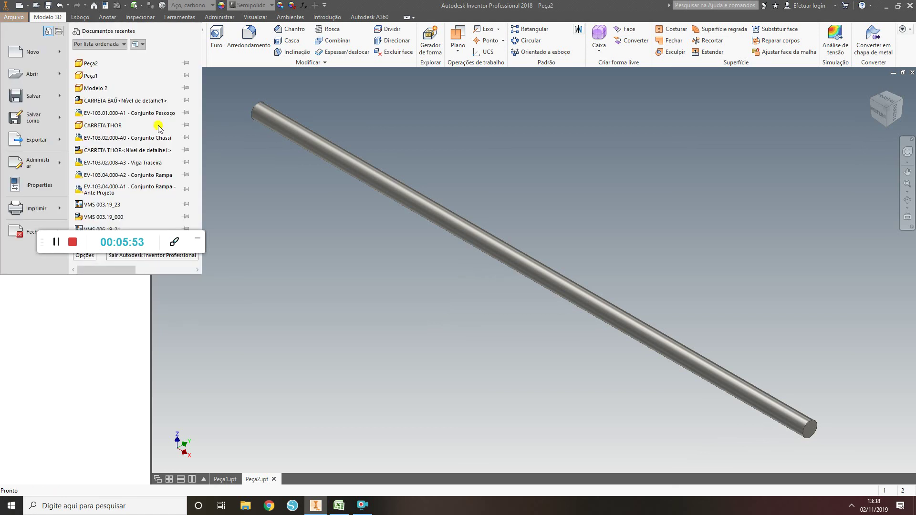
click(38, 185)
click(314, 121)
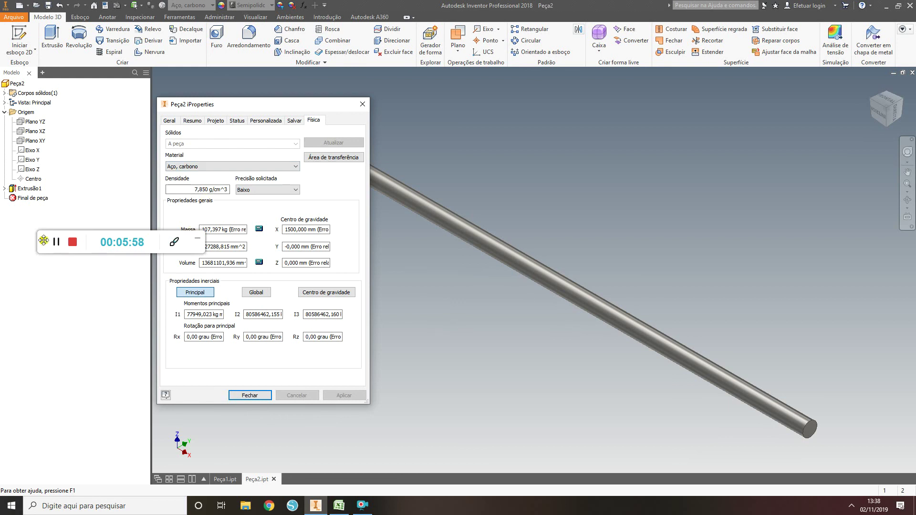
drag(42, 240, 11, 240)
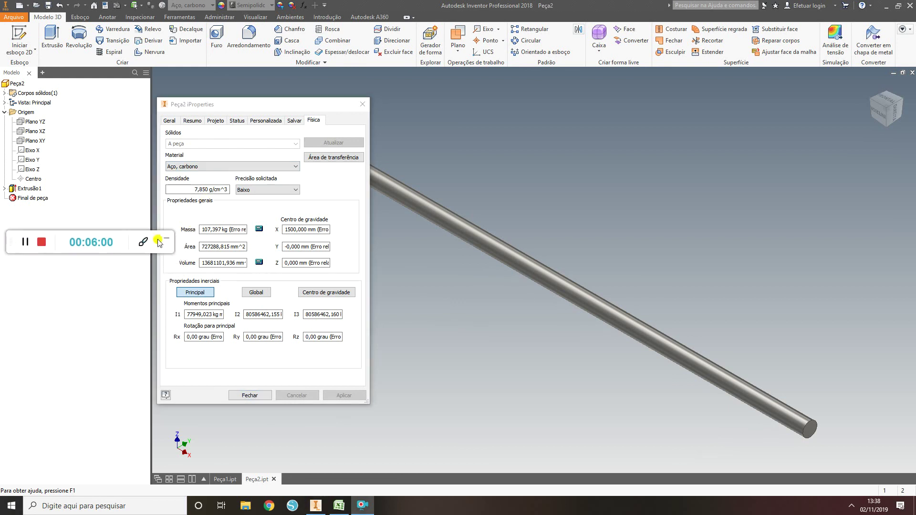
double_click(211, 229)
key(alt+Tab)
key(Tab)
key(Tab)
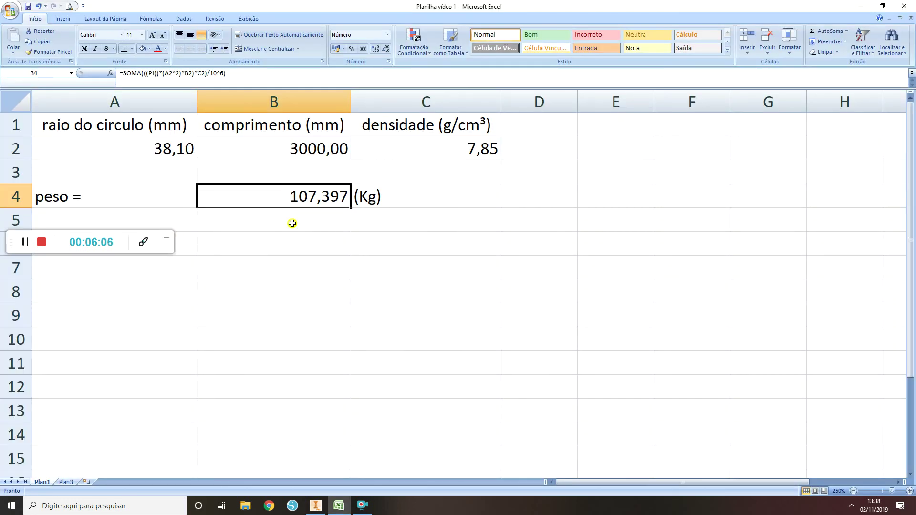
Open sheet Plan3 and review the cutting tool thickness, piece length, piece weight and raw material weight in cells B2 to E2
click(66, 483)
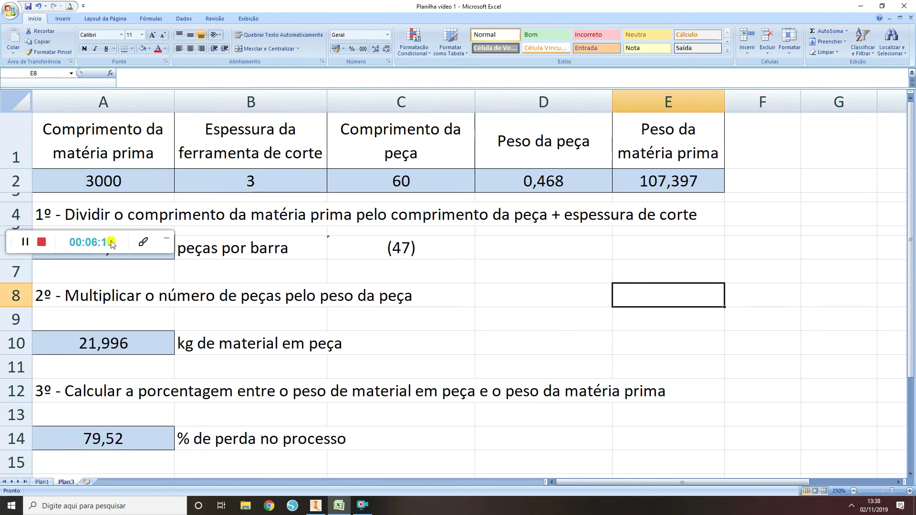
drag(17, 244, 735, 130)
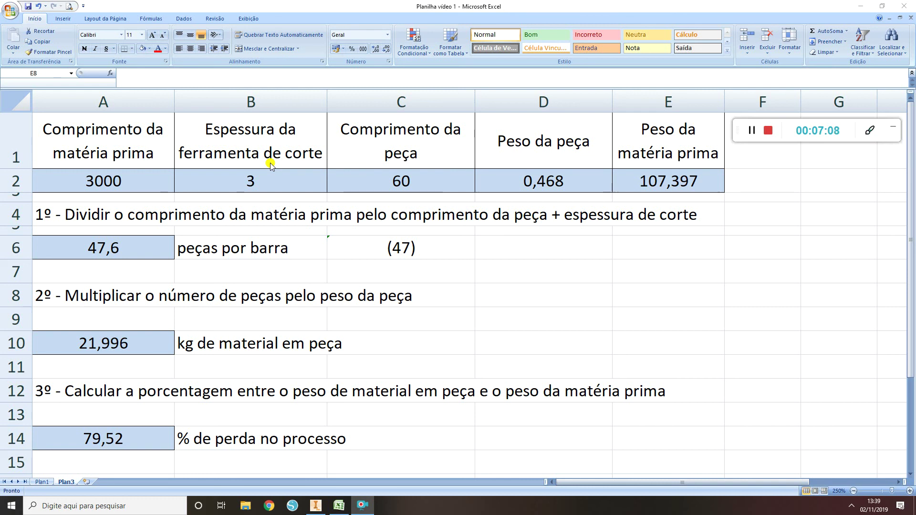
click(272, 178)
click(272, 178)
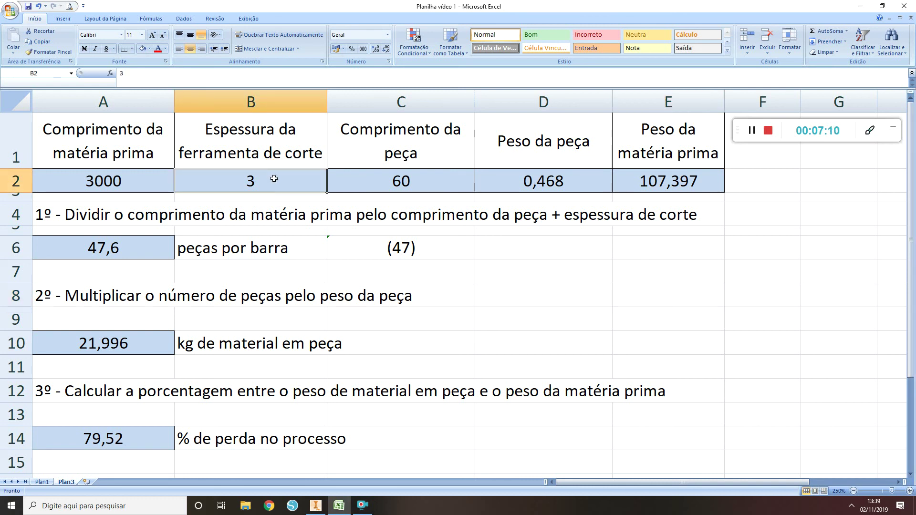
click(363, 177)
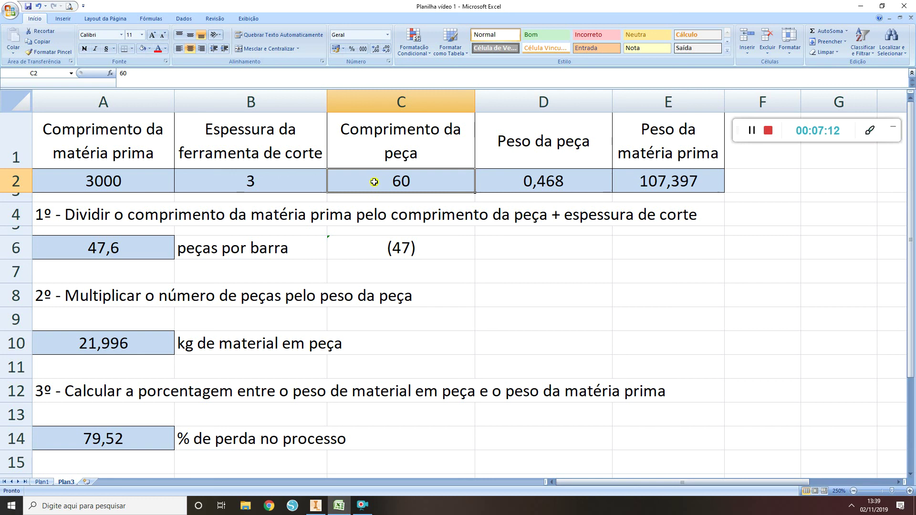
click(549, 181)
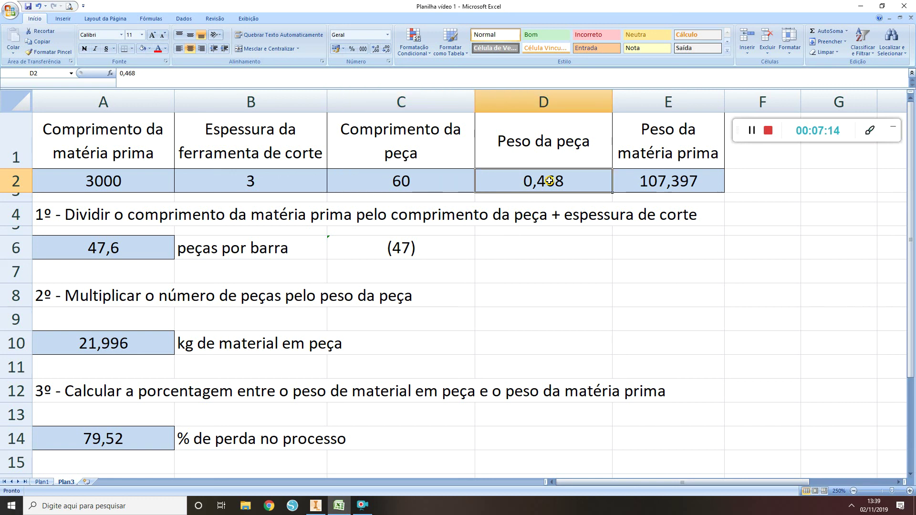
click(644, 180)
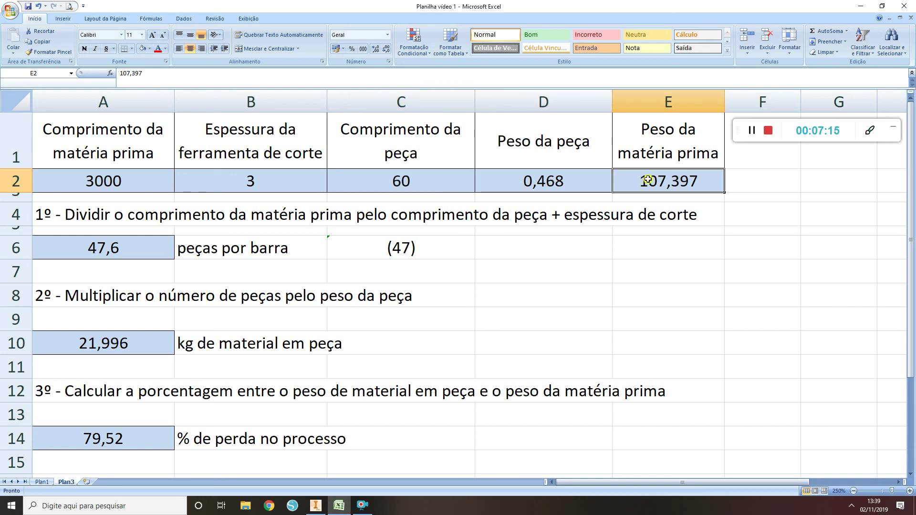
click(608, 180)
click(633, 180)
key(Left)
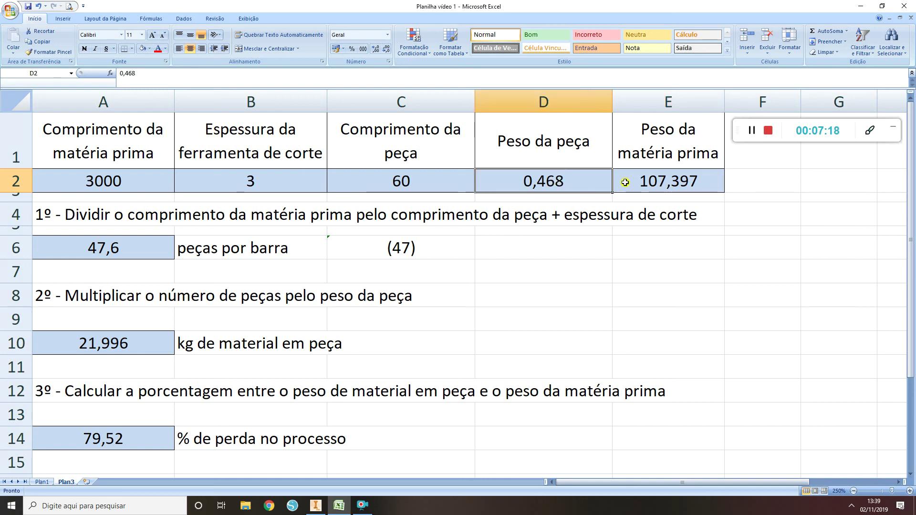
click(625, 182)
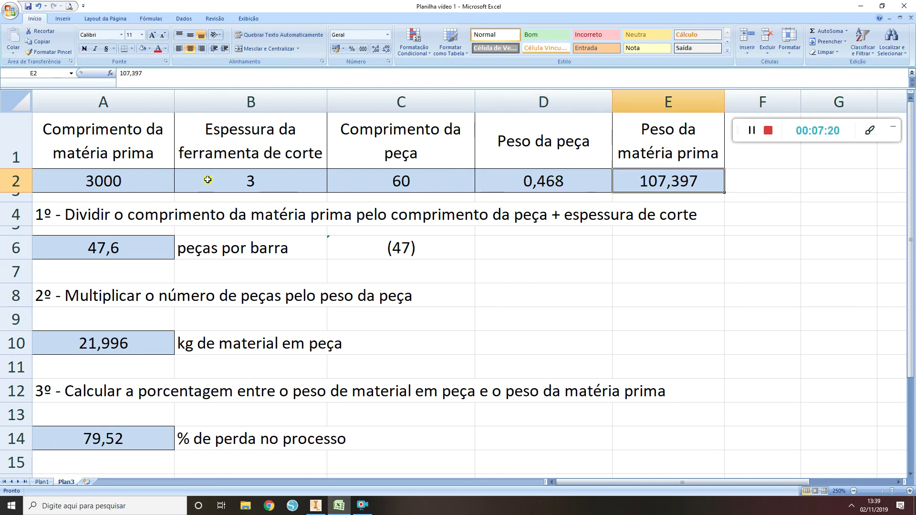
Inspect the pieces-per-bar formula in A6, its length and cutting thickness inputs in A2 to C2, and the whole-piece count in C6
click(365, 180)
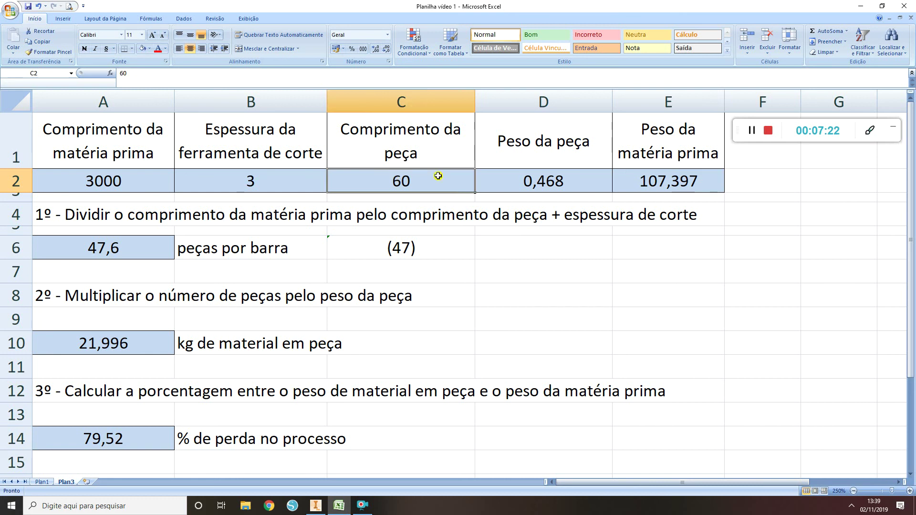
click(284, 182)
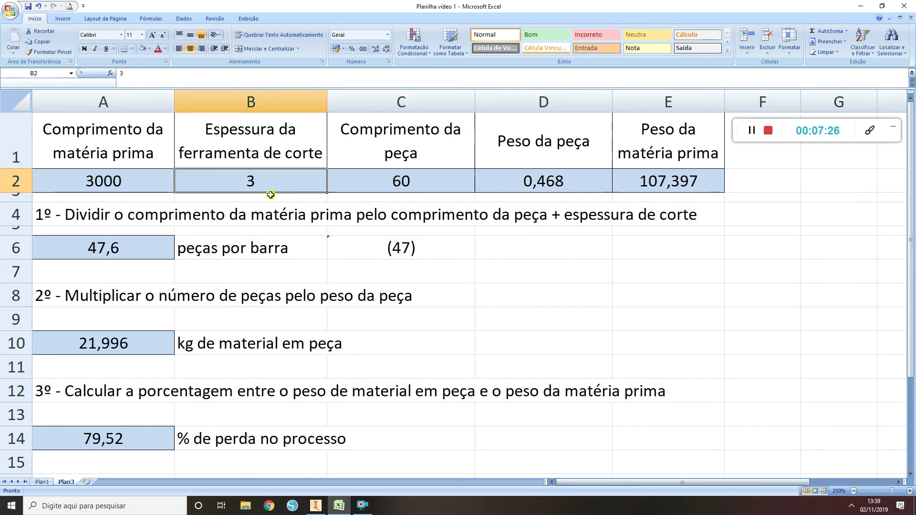
click(135, 178)
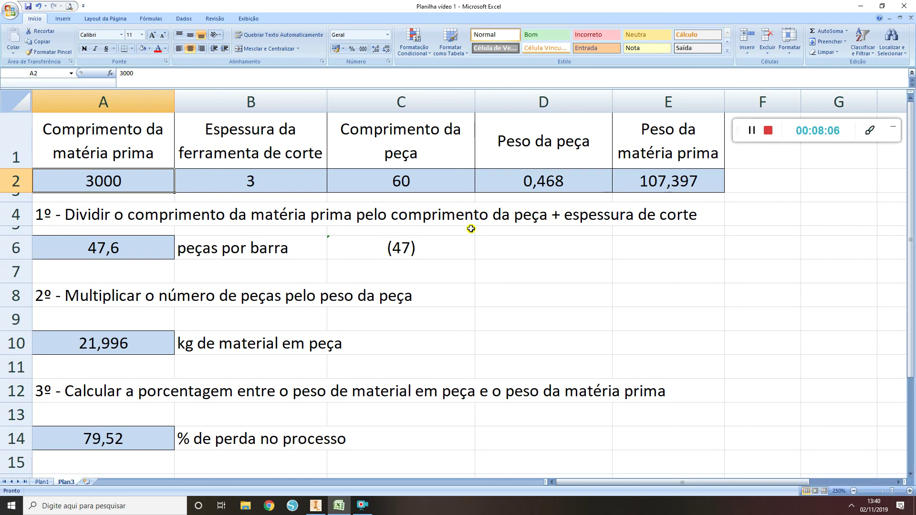
click(137, 240)
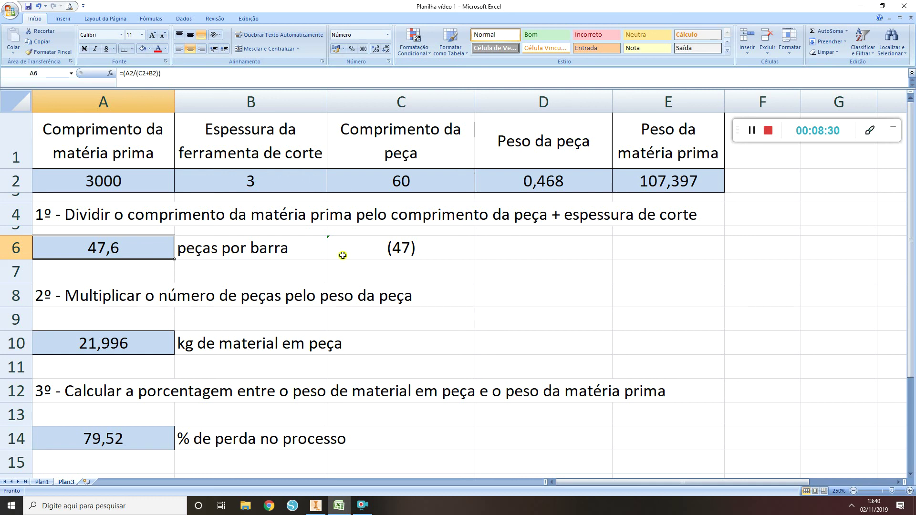
click(342, 254)
click(144, 184)
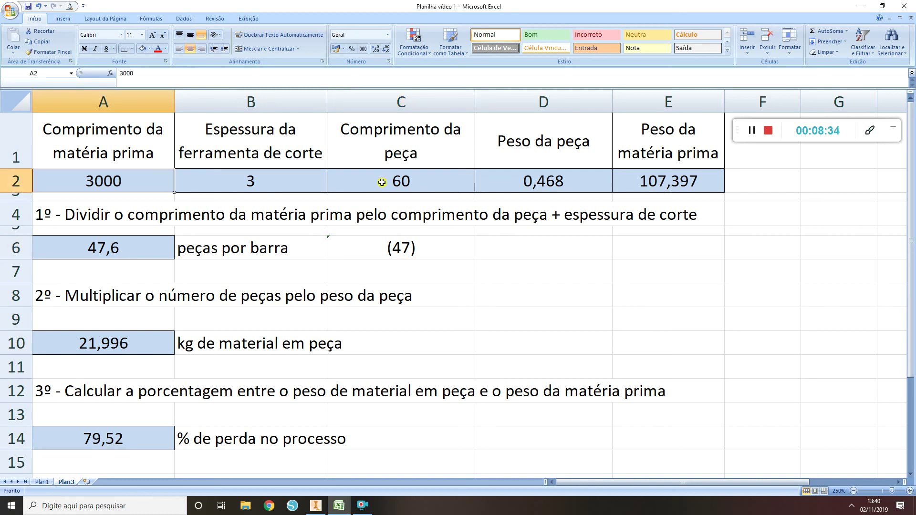
click(420, 242)
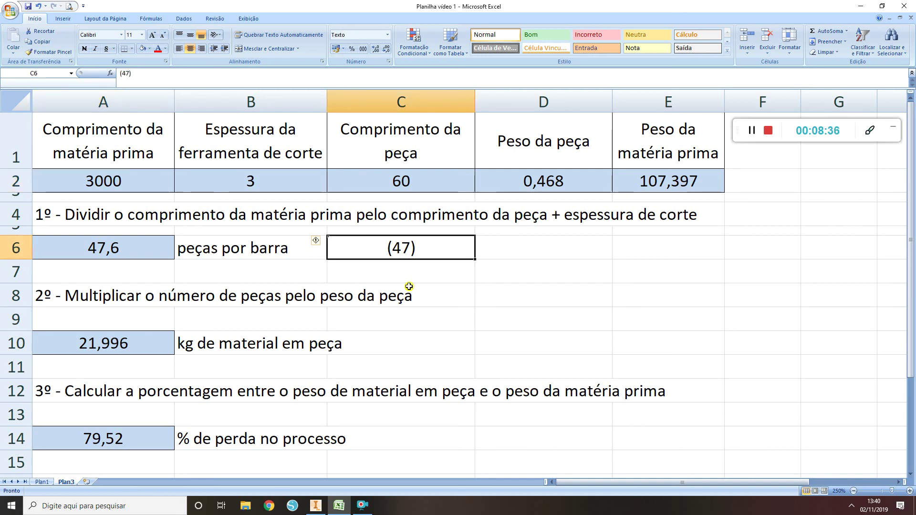
Inspect the formula in A10 for kilograms of material in pieces and the piece weight in D2 that it uses
click(88, 344)
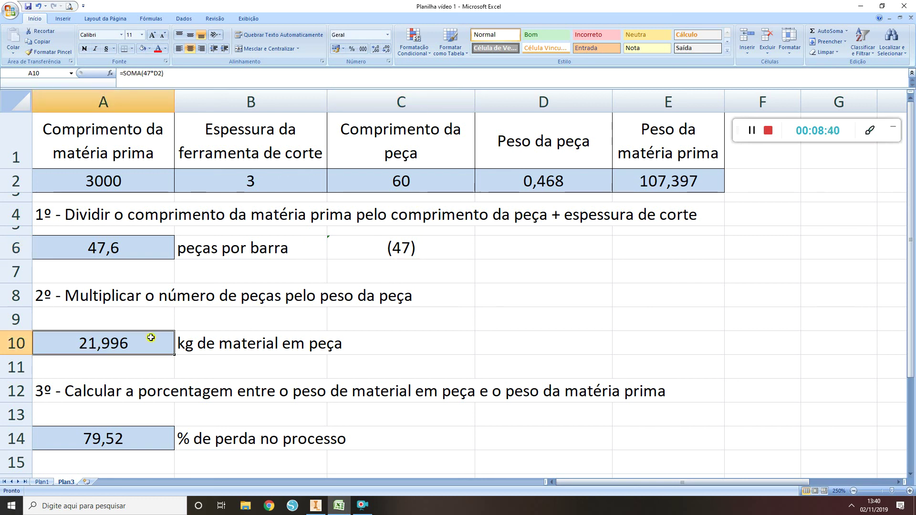
click(564, 176)
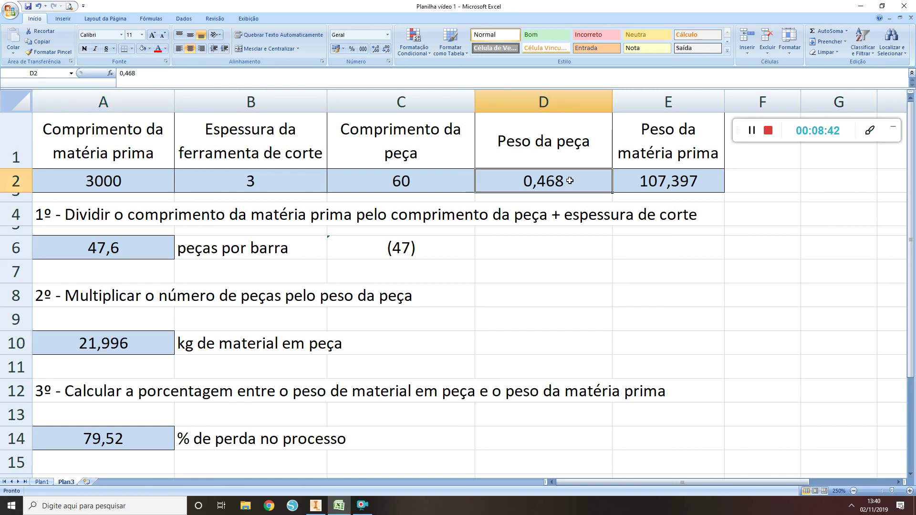
click(128, 340)
click(544, 181)
click(132, 341)
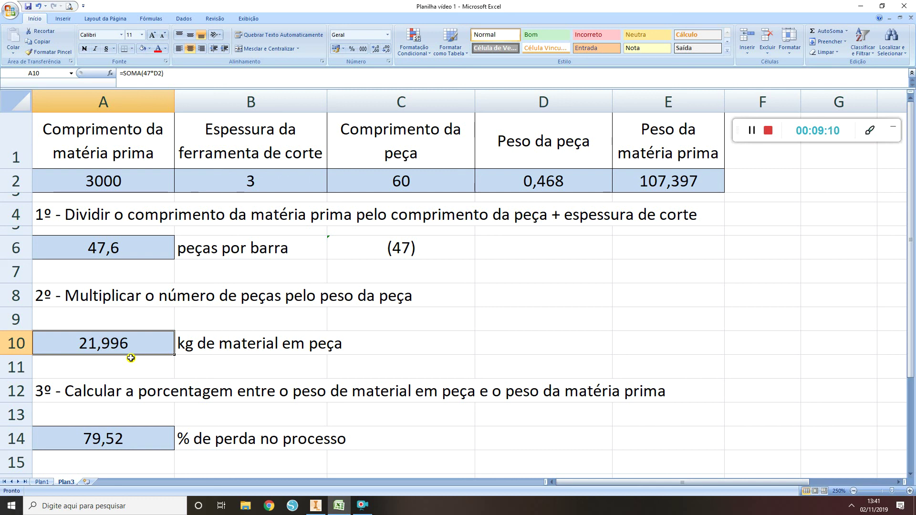
Inspect the process loss percentage formula in A14 against the raw material weight in E2 and the piece material weight in A10
click(127, 437)
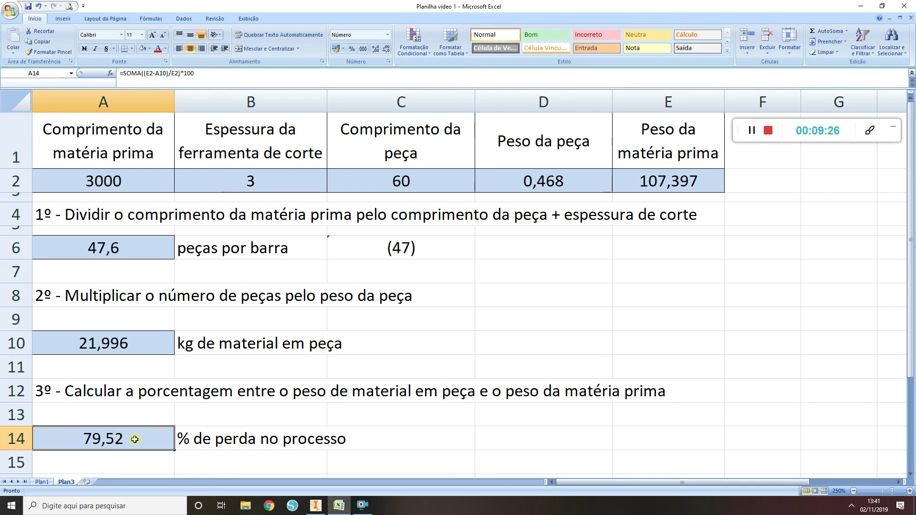
click(655, 184)
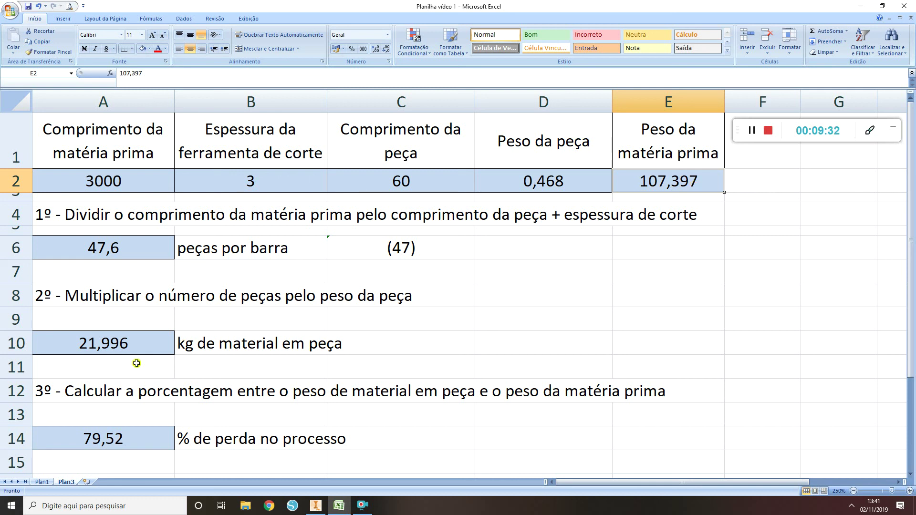
click(136, 344)
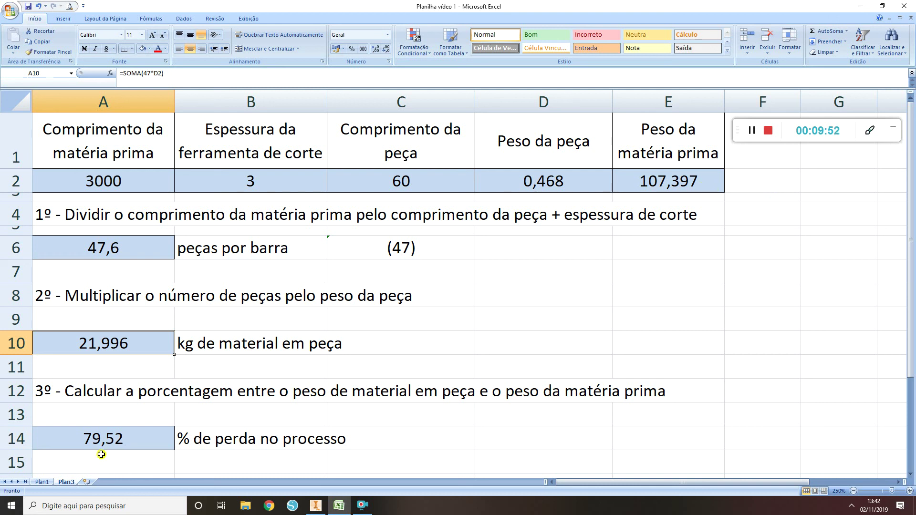
click(124, 437)
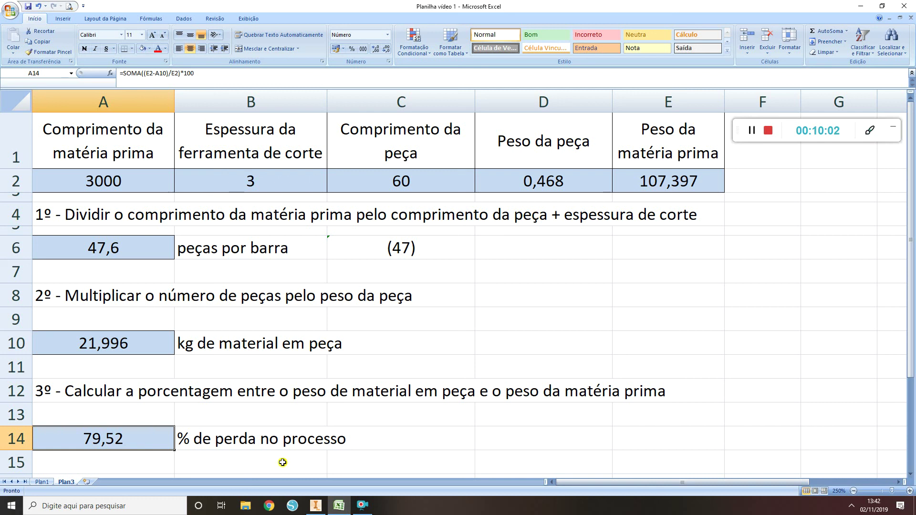
mouse_move(316, 506)
click(243, 413)
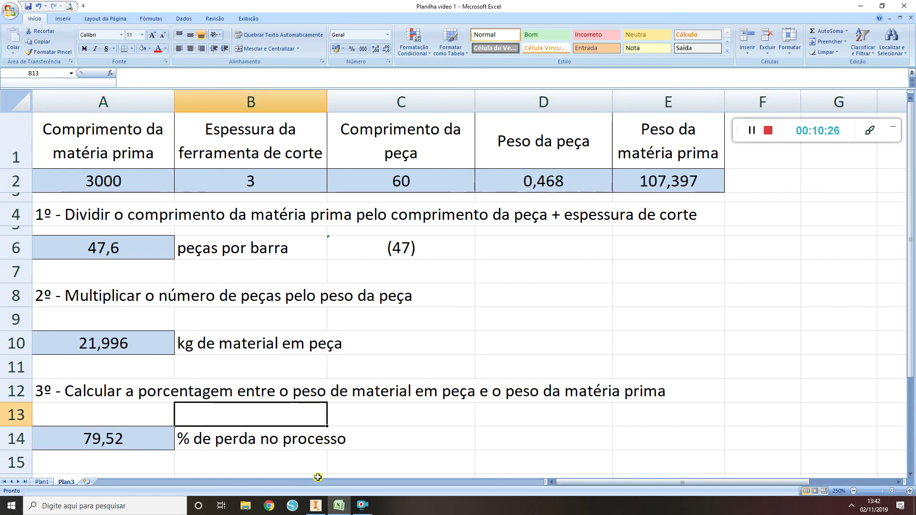
Switch to Inventor and close the iProperties of the bar stock part Peça2
click(315, 505)
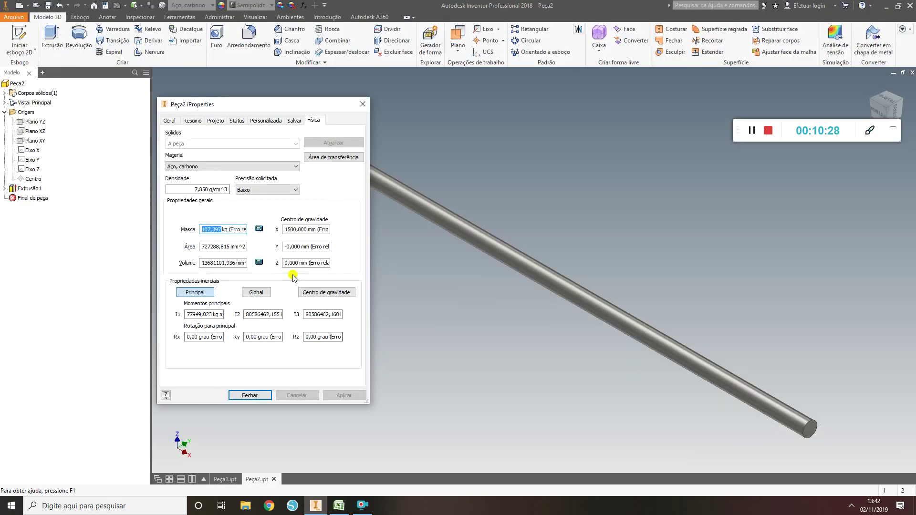
click(257, 395)
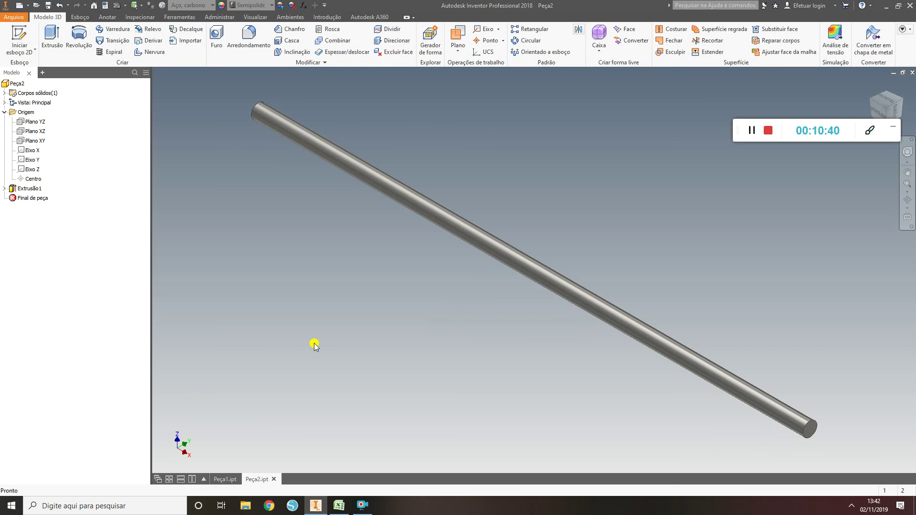
Set the extrusion distance of the round bar in Peça2 to 60 mm
double_click(33, 189)
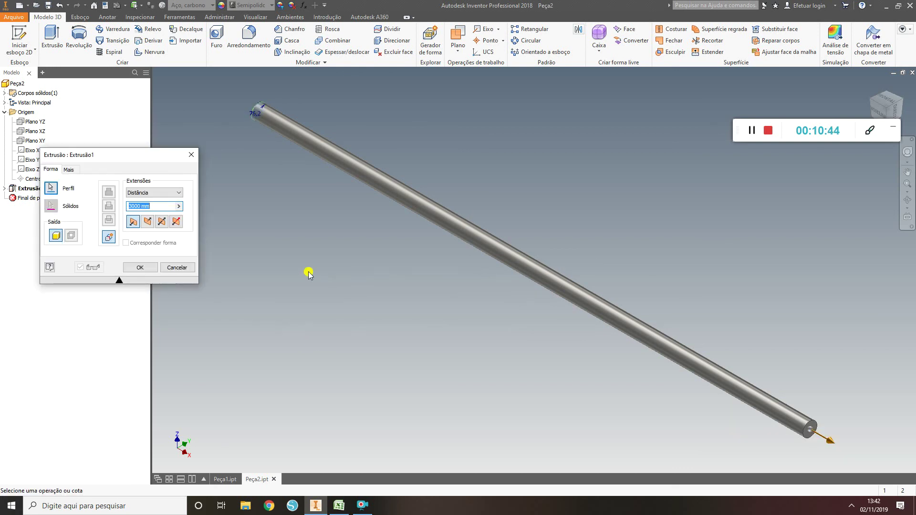
text(60)
key(Return)
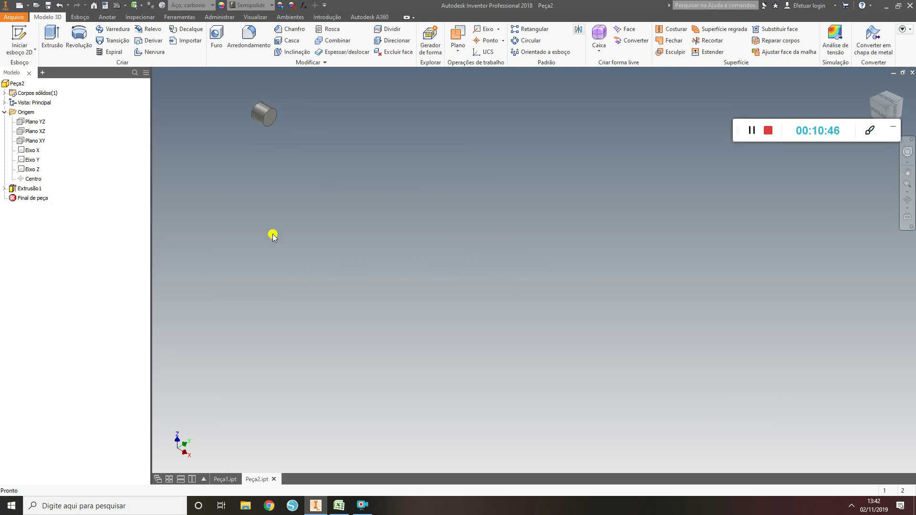
key(Home)
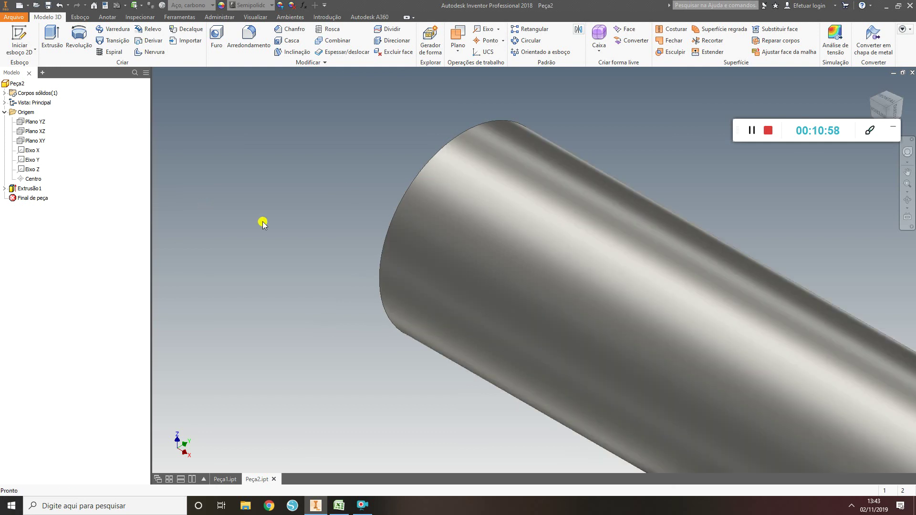
Review the full-length bar in Peça2 and bring up the flanged part Peça1 for viewing
key(Home)
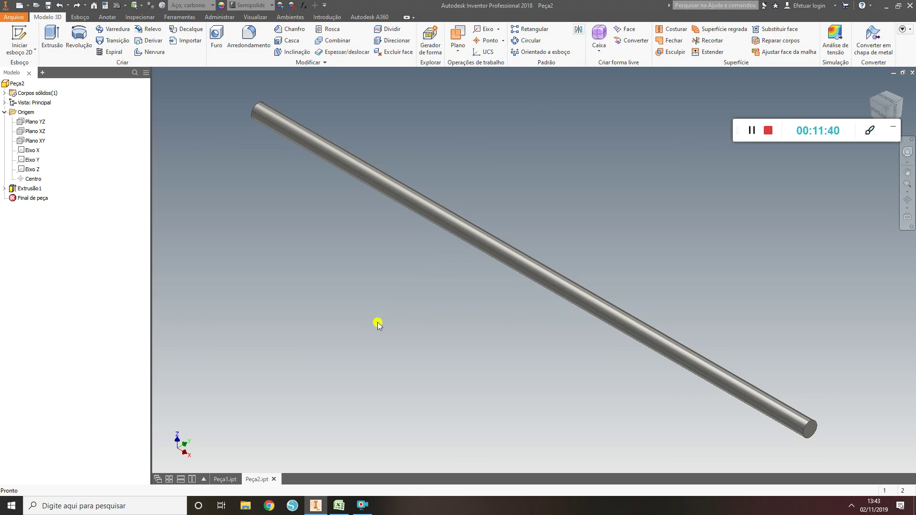
click(228, 478)
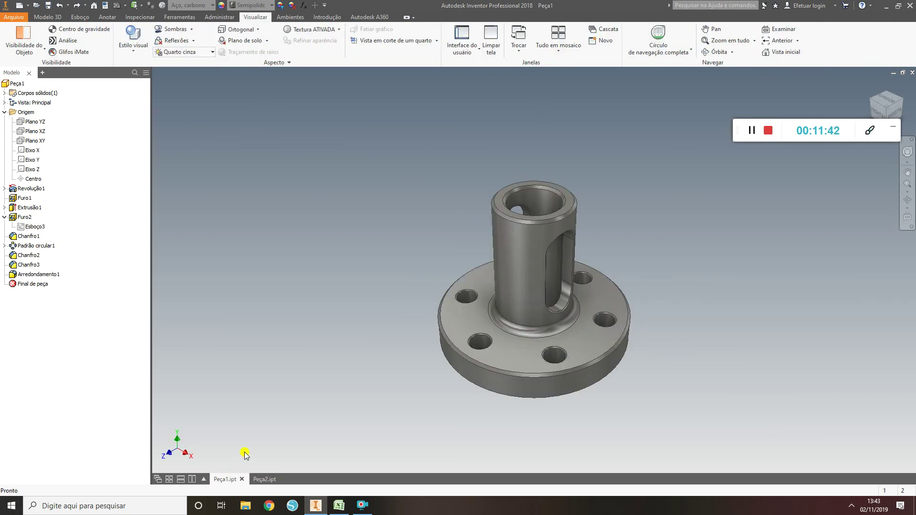